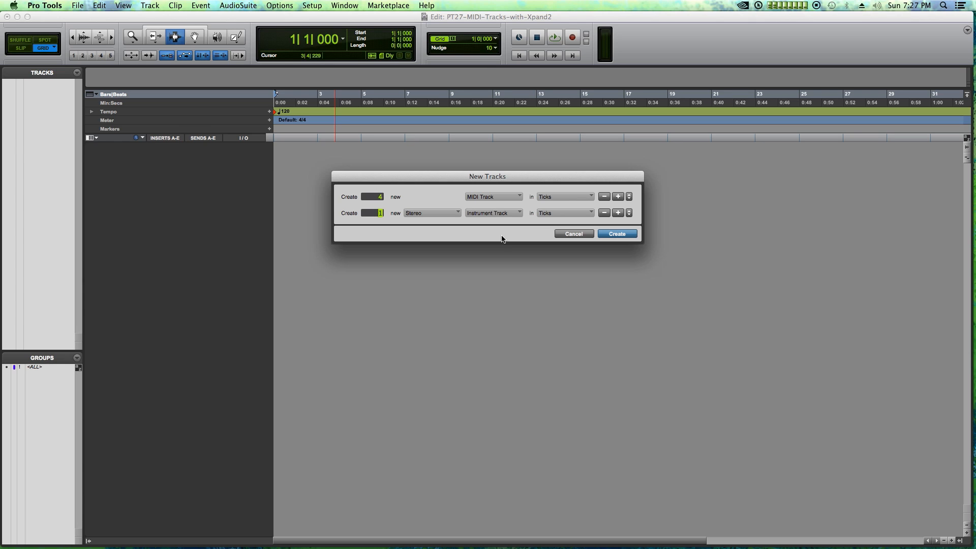
Step: Create four MIDI tracks and one stereo Instrument track in ticks, and deselect all of them
{"action": "key", "text": "Return"}
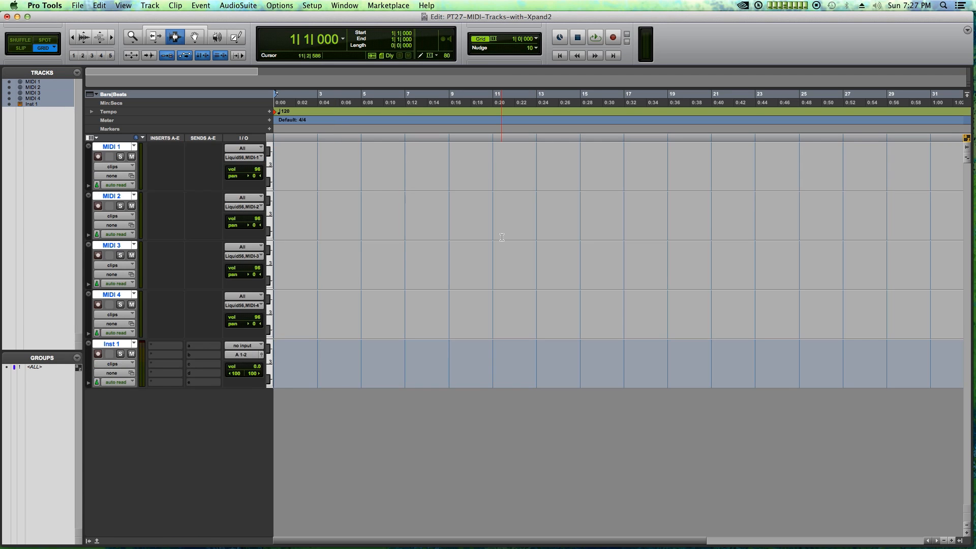
{"action": "left_click", "coordinate": [123, 147], "text": "alt"}
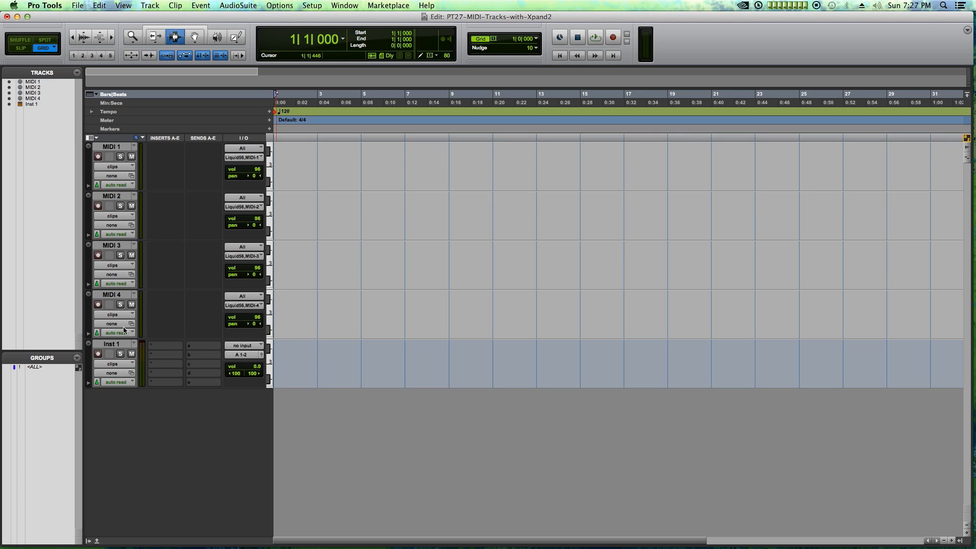
Step: Insert the multichannel Xpand!2 (stereo) instrument plug-in in the Inst 1 track's first insert slot and reposition its window
{"action": "left_click", "coordinate": [158, 349]}
{"action": "mouse_move", "coordinate": [183, 371]}
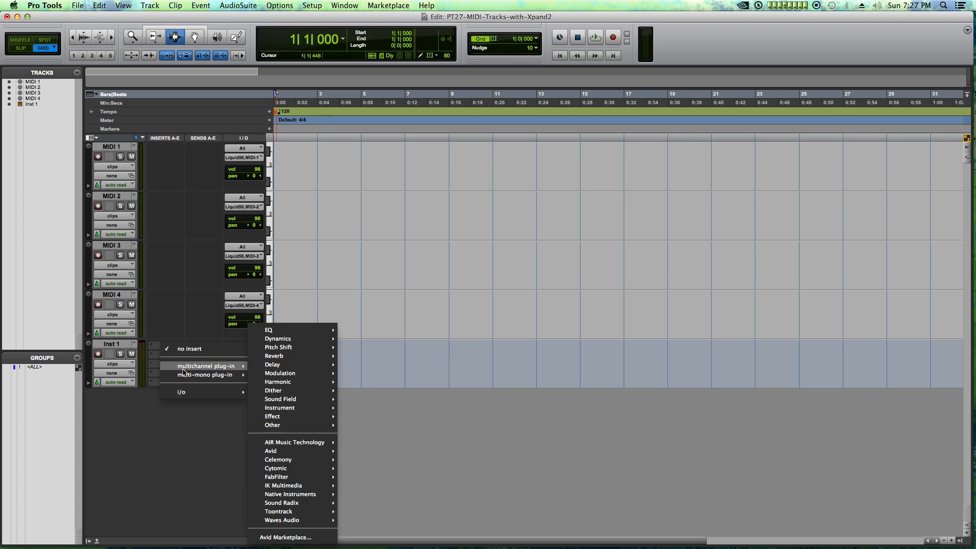
{"action": "mouse_move", "coordinate": [283, 410]}
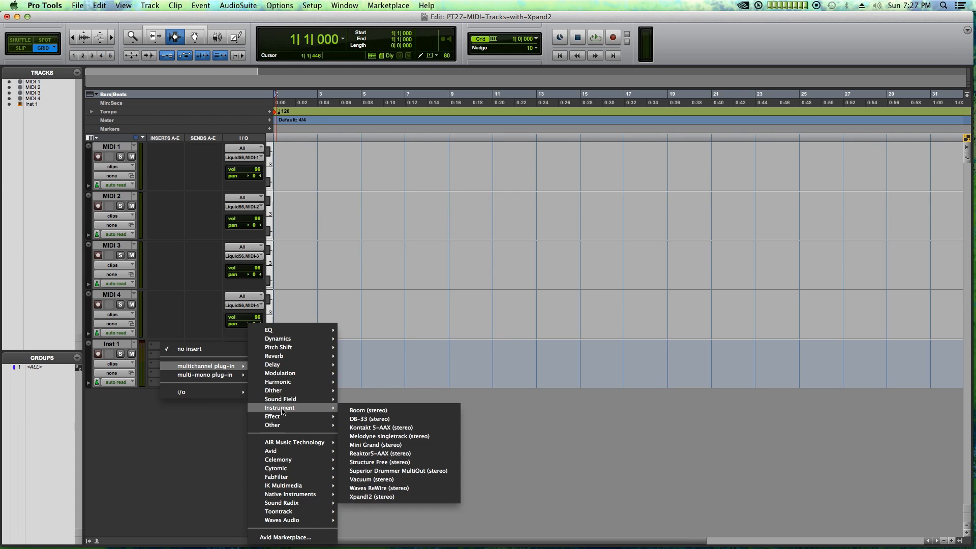
{"action": "left_click", "coordinate": [371, 500]}
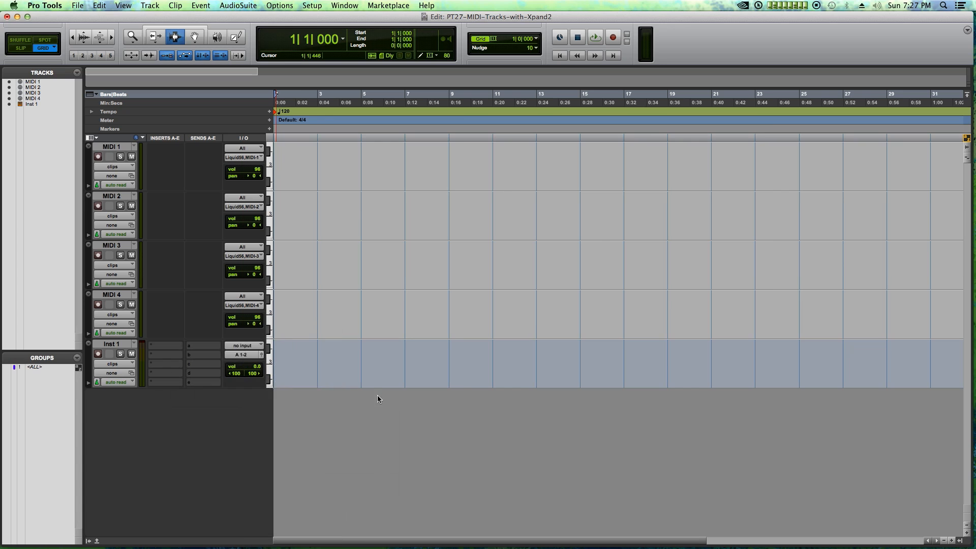
{"action": "left_click_drag", "start_coordinate": [499, 123], "coordinate": [518, 115]}
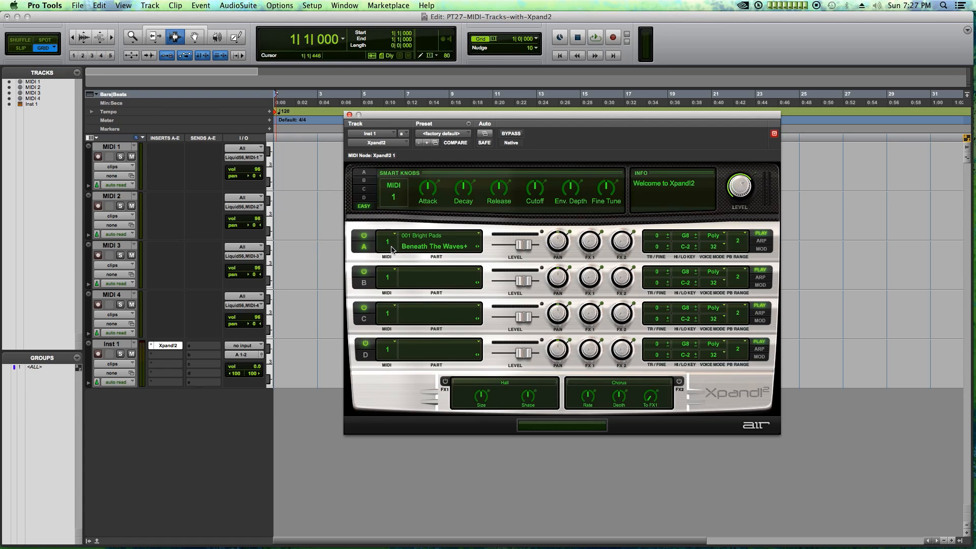
Step: Load the +03 Soundtracker preset from the 29 Multitimbral category into Xpand!2
{"action": "left_click", "coordinate": [395, 278]}
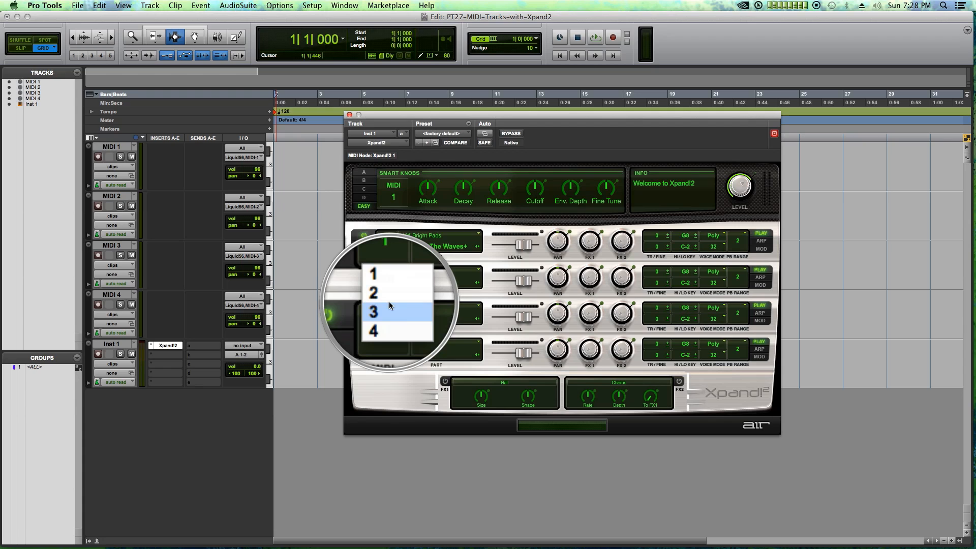
{"action": "left_click", "coordinate": [497, 300]}
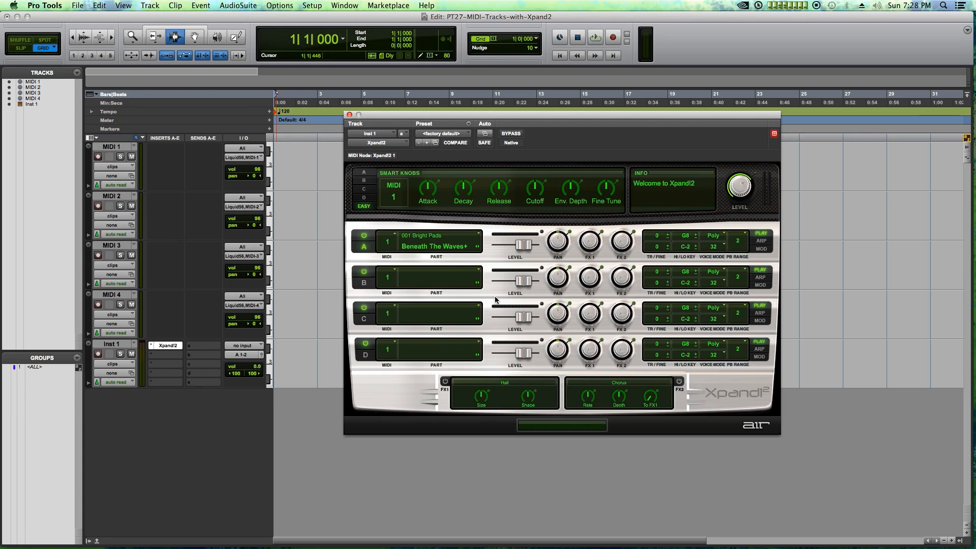
{"action": "left_click", "coordinate": [437, 134]}
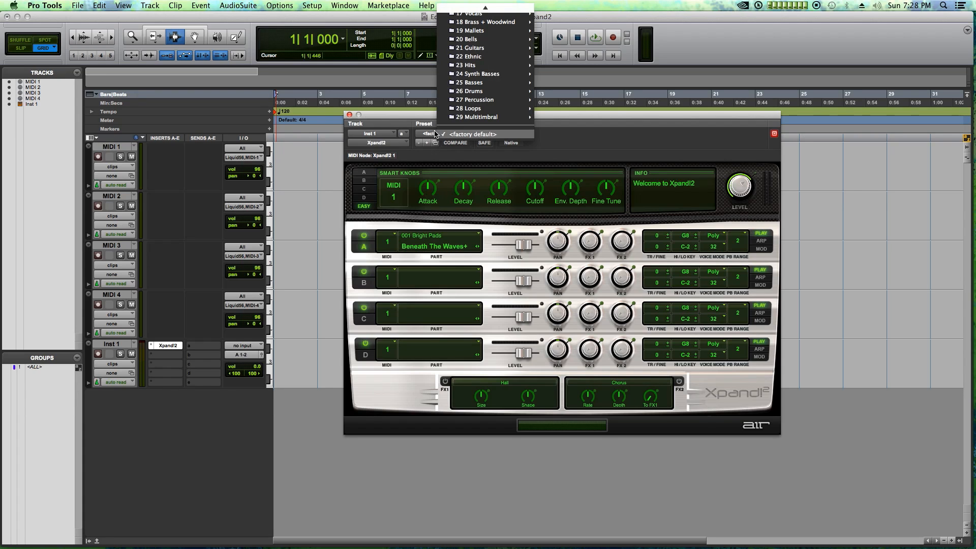
{"action": "mouse_move", "coordinate": [475, 117]}
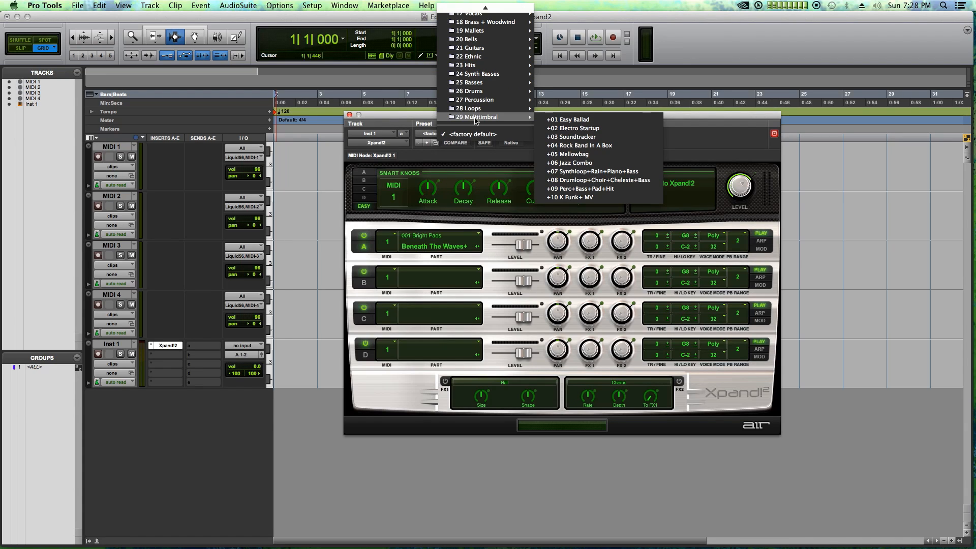
{"action": "left_click", "coordinate": [575, 137]}
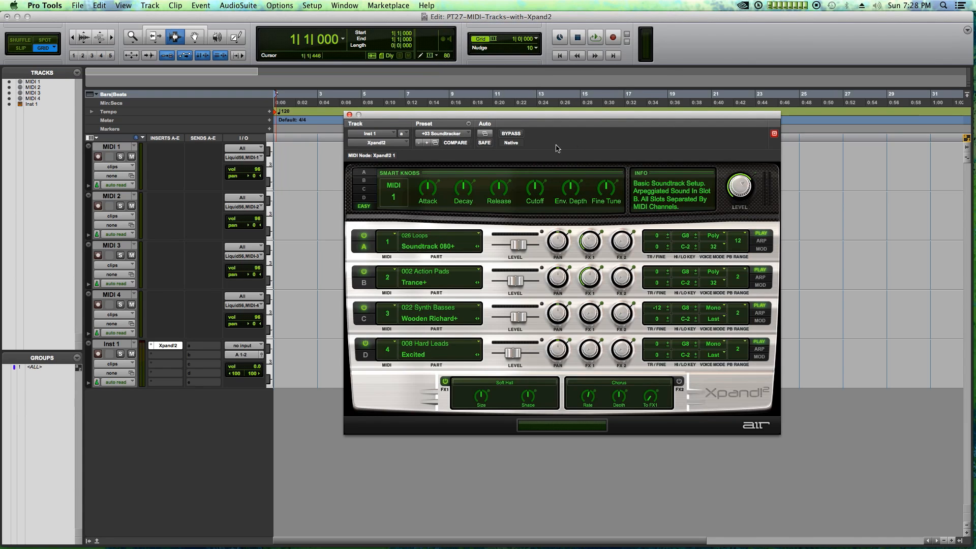
Step: Rename the Inst 1 track as XPAND!2
{"action": "double_click", "coordinate": [111, 345]}
{"action": "type", "text": "XPA"}
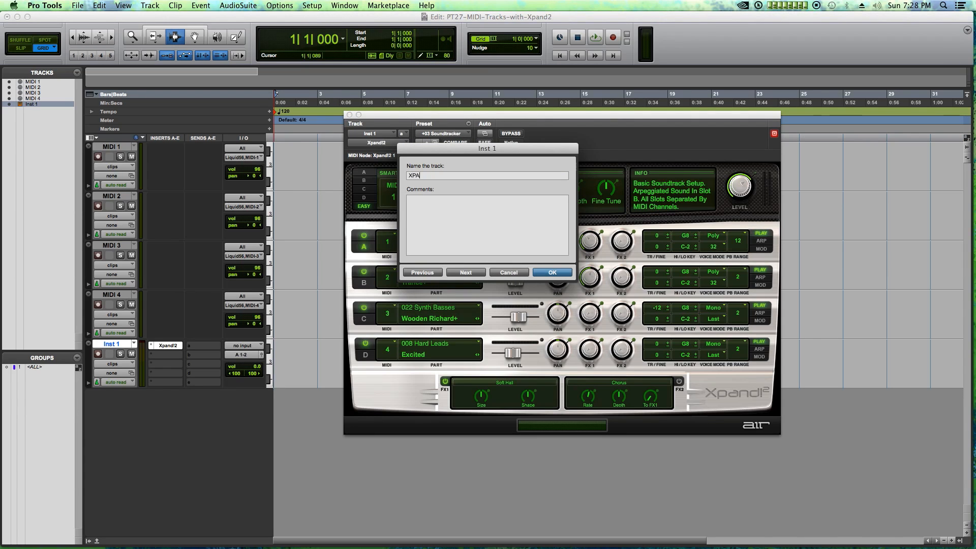
{"action": "type", "text": "NDI2"}
{"action": "key", "text": "Return"}
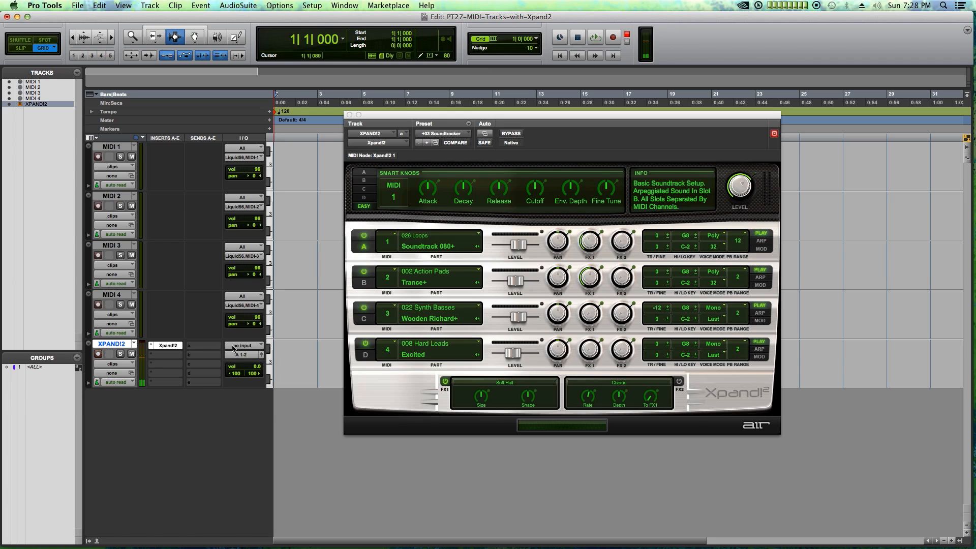
Step: Set the MIDI channel of Xpand!2 parts B, C and D to 1
{"action": "left_click", "coordinate": [391, 285]}
{"action": "left_click", "coordinate": [388, 292]}
{"action": "left_click", "coordinate": [390, 319]}
{"action": "left_click", "coordinate": [391, 328]}
{"action": "left_click", "coordinate": [391, 350]}
{"action": "left_click", "coordinate": [391, 364]}
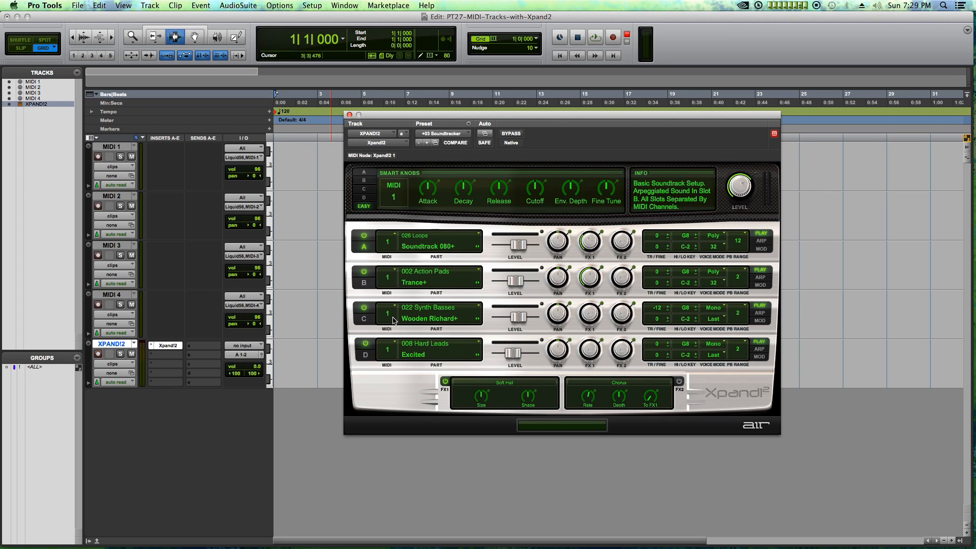
Step: Set the MIDI channels of parts B, C and D to 2, 3 and 4 respectively
{"action": "left_click", "coordinate": [390, 279]}
{"action": "left_click", "coordinate": [396, 299]}
{"action": "left_click", "coordinate": [394, 312]}
{"action": "left_click", "coordinate": [384, 342]}
{"action": "left_click", "coordinate": [389, 350]}
{"action": "left_click", "coordinate": [385, 386]}
Step: Rename the MIDI 1 track as Drum Loop and the MIDI 2 track as Trace Pad
{"action": "double_click", "coordinate": [113, 147]}
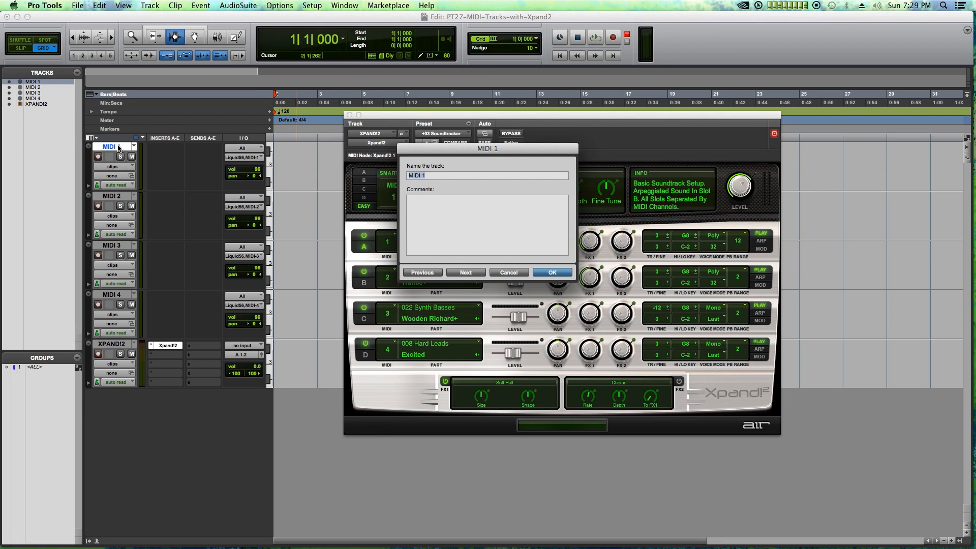
{"action": "type", "text": "Drum Loop"}
{"action": "key", "text": "Return"}
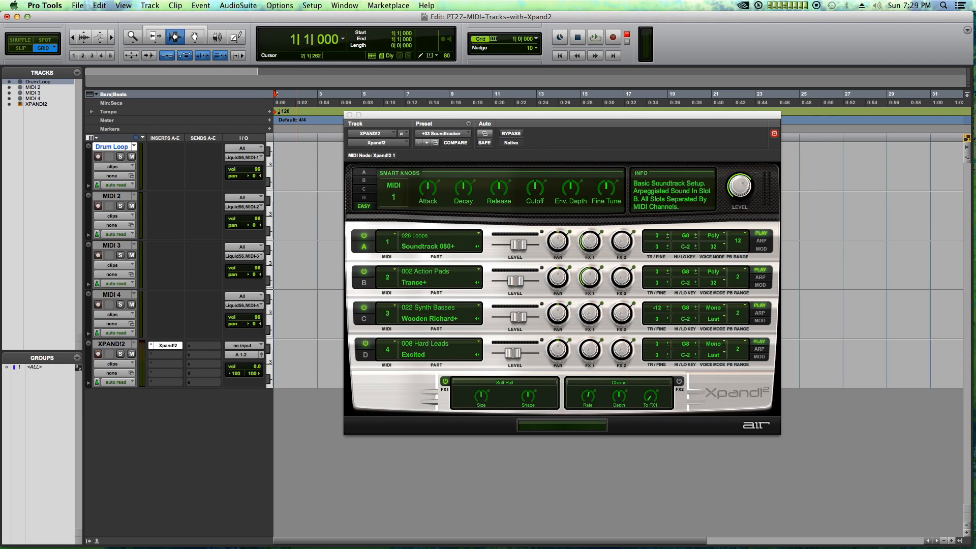
{"action": "double_click", "coordinate": [109, 196]}
{"action": "type", "text": "Trace Pad"}
{"action": "key", "text": "Return"}
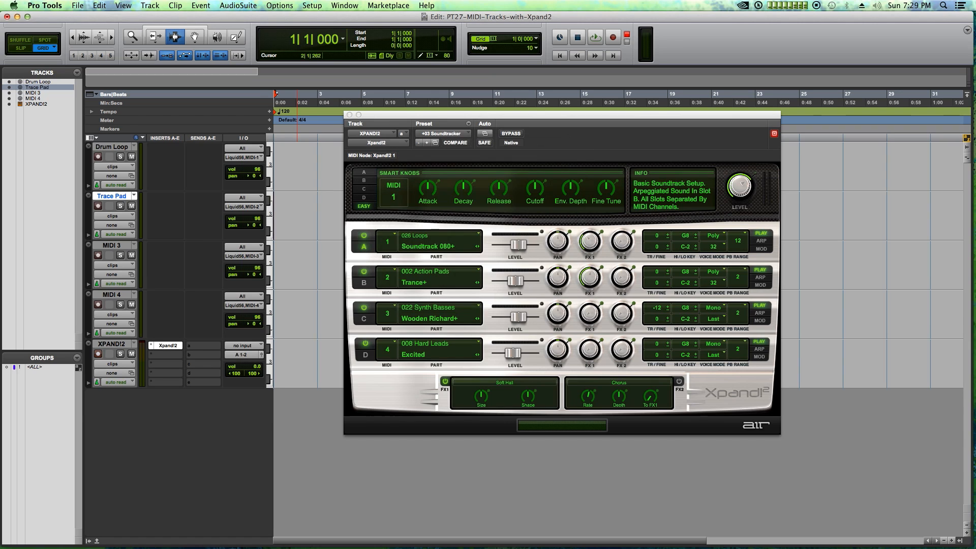
Step: Rename the MIDI 3 track as Arpeggiated Bass and the MIDI 4 track as Hard Lead
{"action": "left_click", "coordinate": [112, 246]}
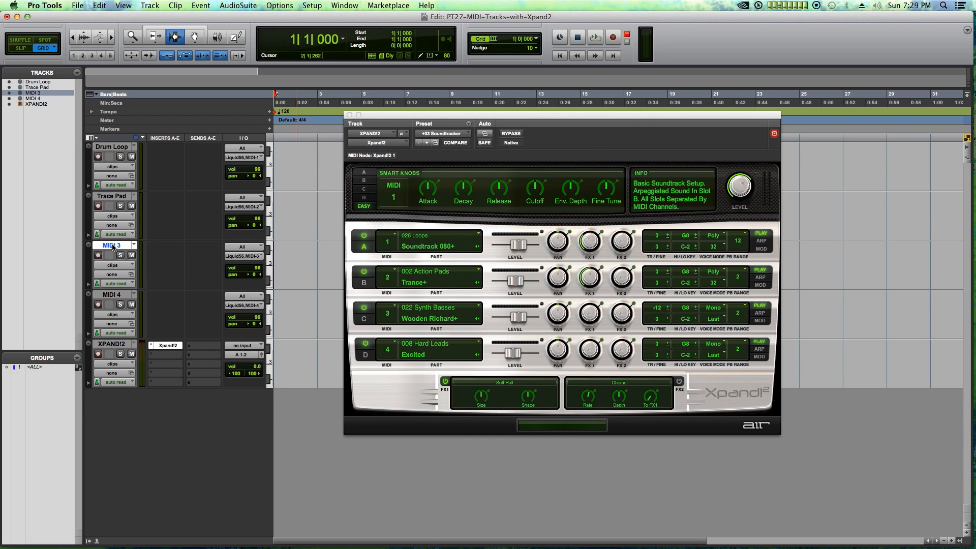
{"action": "double_click", "coordinate": [112, 246]}
{"action": "type", "text": "S"}
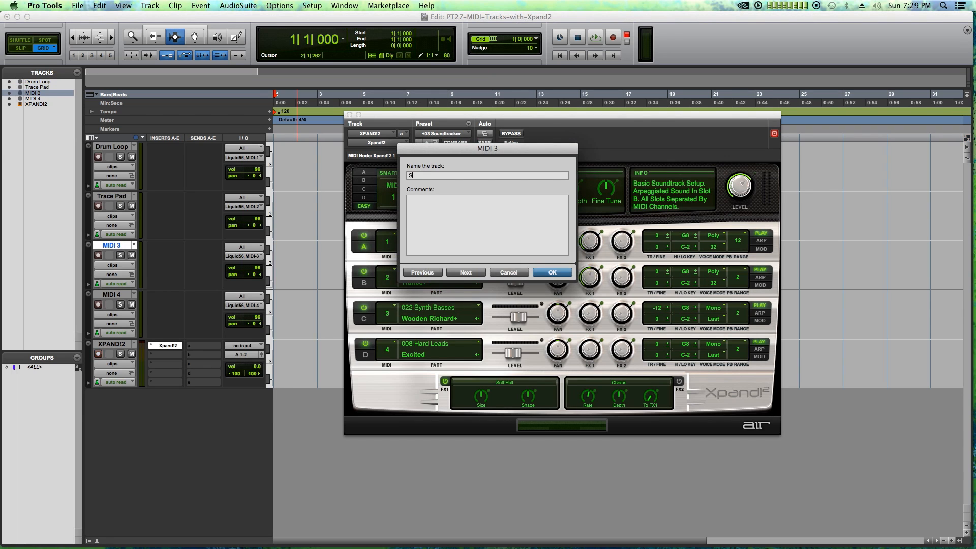
{"action": "key", "text": "BackSpace"}
{"action": "type", "text": "Arpeggiated Bass"}
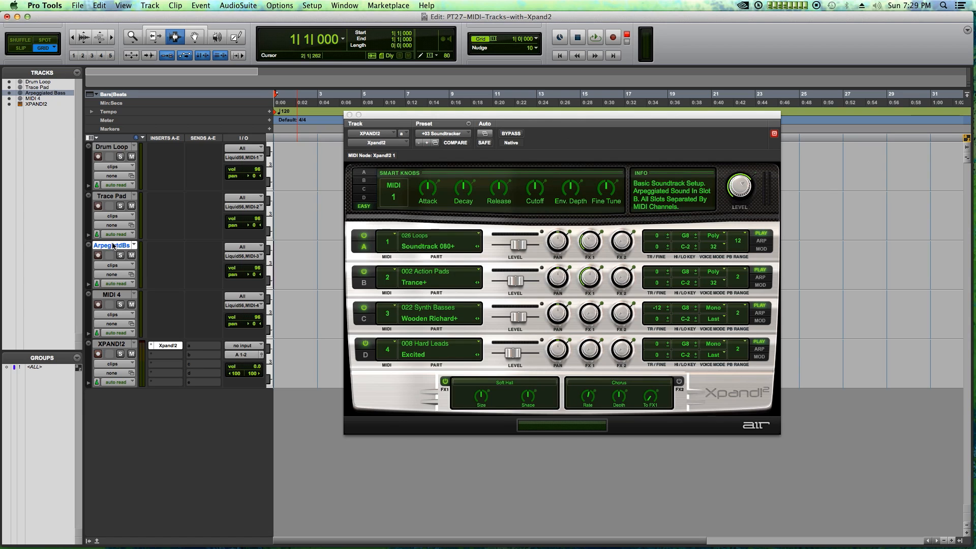
{"action": "left_click", "coordinate": [115, 295]}
{"action": "double_click", "coordinate": [115, 295]}
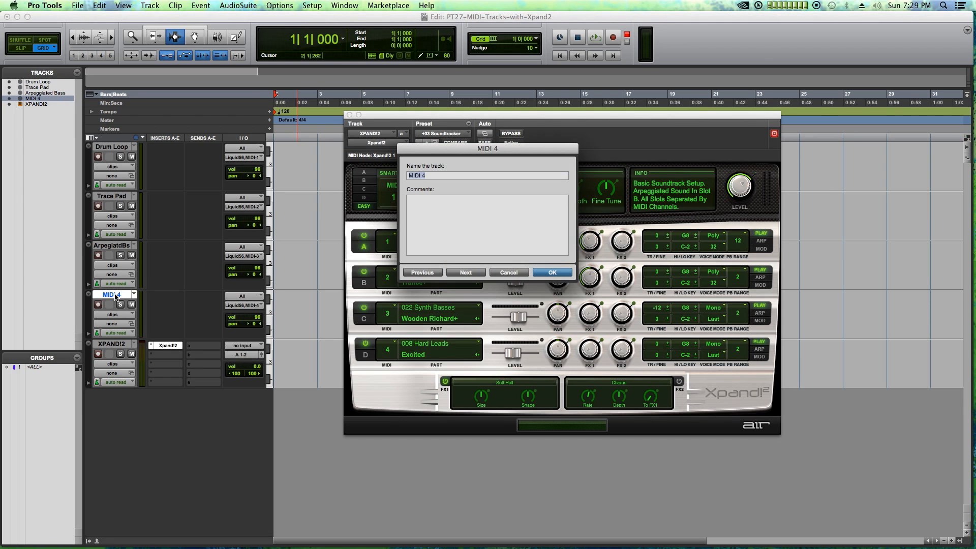
{"action": "type", "text": "Hard Lead"}
{"action": "key", "text": "Return"}
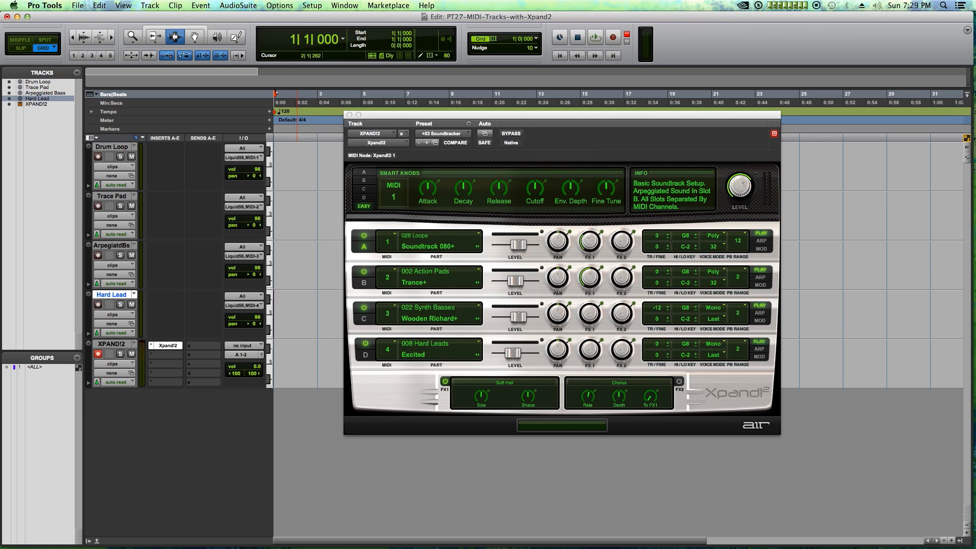
Step: Switch on the arpeggiator for Xpand!2 part C, the Wooden Richard+ synth bass
{"action": "left_click", "coordinate": [761, 315]}
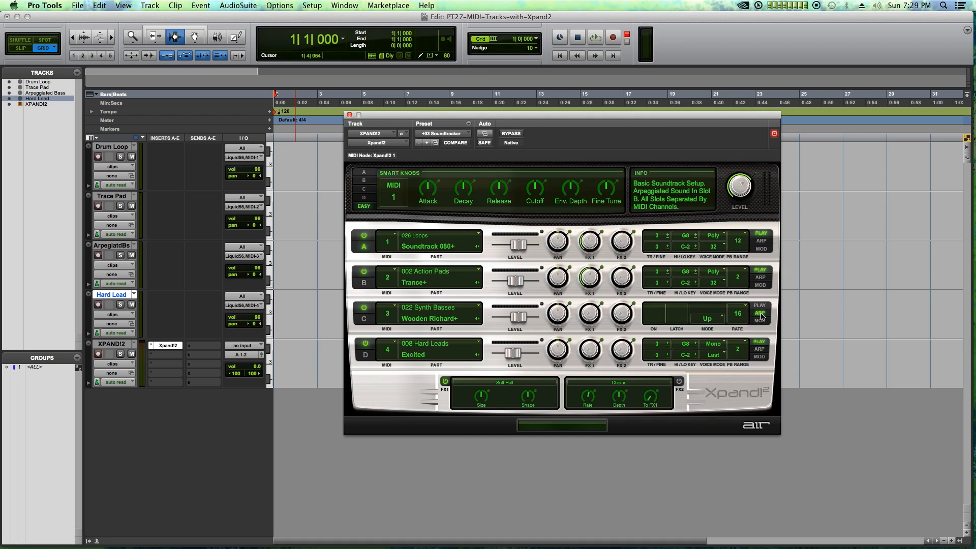
{"action": "left_click", "coordinate": [654, 314]}
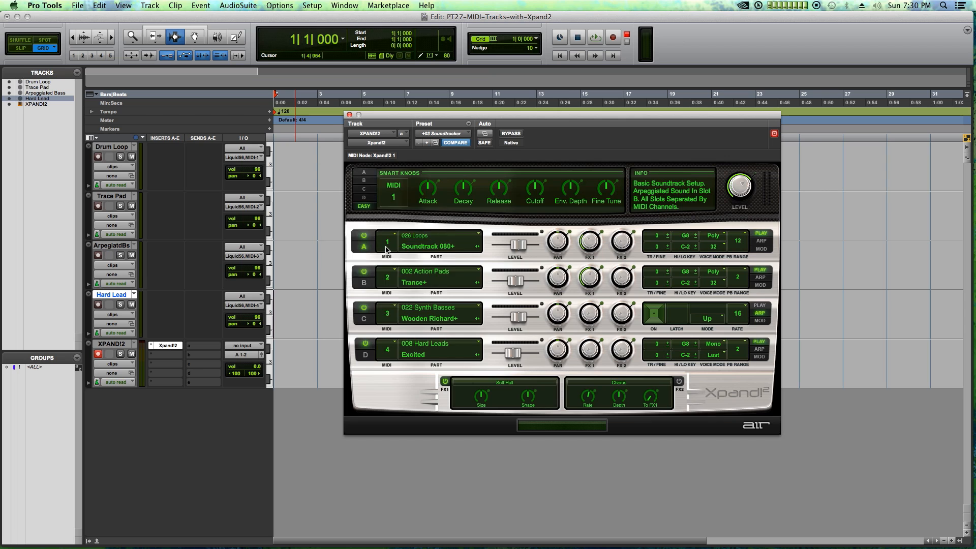
Step: Route the MIDI outputs of Drum Loop to Xpand!2 1 channel-1 and Trace Pad to Xpand!2 1 channel-2
{"action": "left_click", "coordinate": [242, 157]}
{"action": "mouse_move", "coordinate": [284, 159]}
{"action": "mouse_move", "coordinate": [282, 141]}
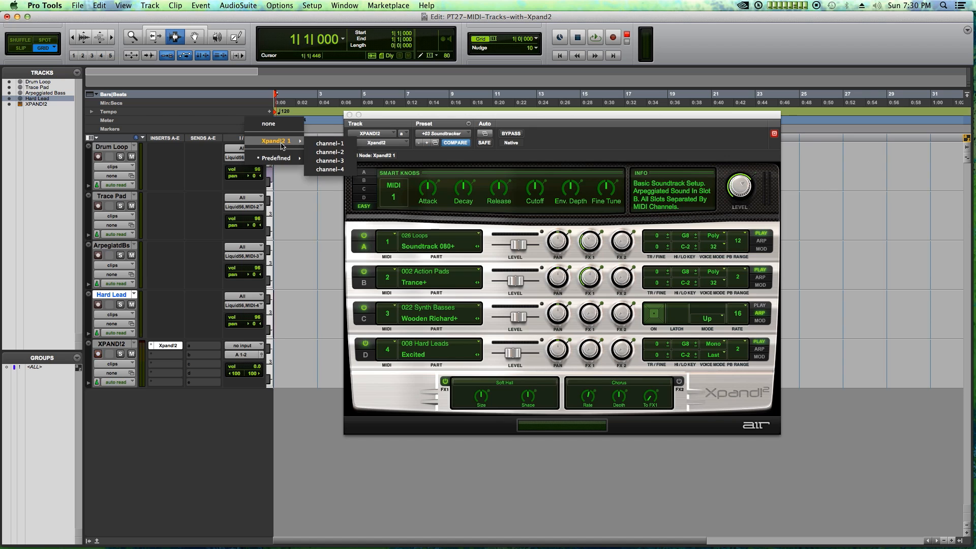
{"action": "left_click", "coordinate": [333, 146]}
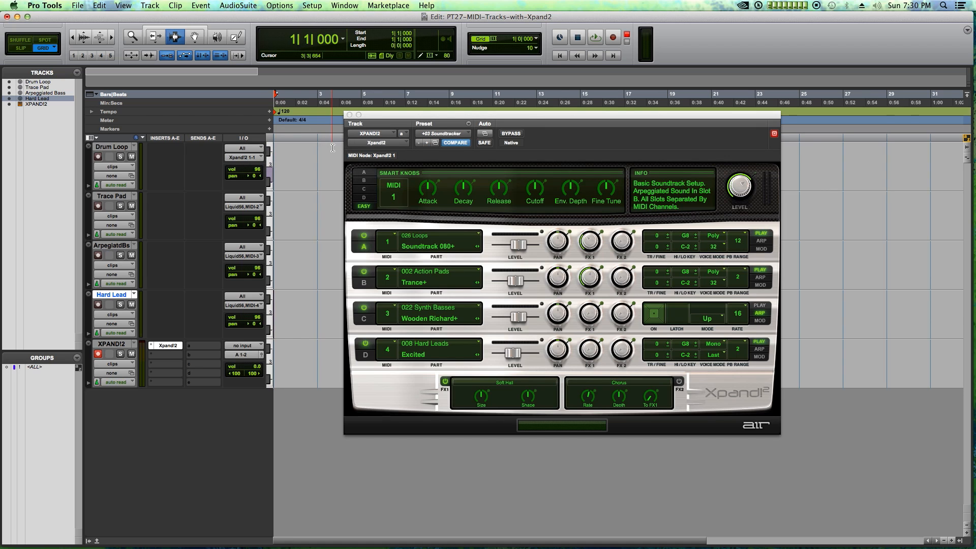
{"action": "left_click", "coordinate": [245, 207]}
{"action": "mouse_move", "coordinate": [258, 193]}
{"action": "left_click", "coordinate": [330, 204]}
Step: Route the MIDI outputs of Arpeggiated Bass to Xpand!2 1 channel-3 and Hard Lead to Xpand!2 1 channel-4
{"action": "left_click", "coordinate": [253, 257]}
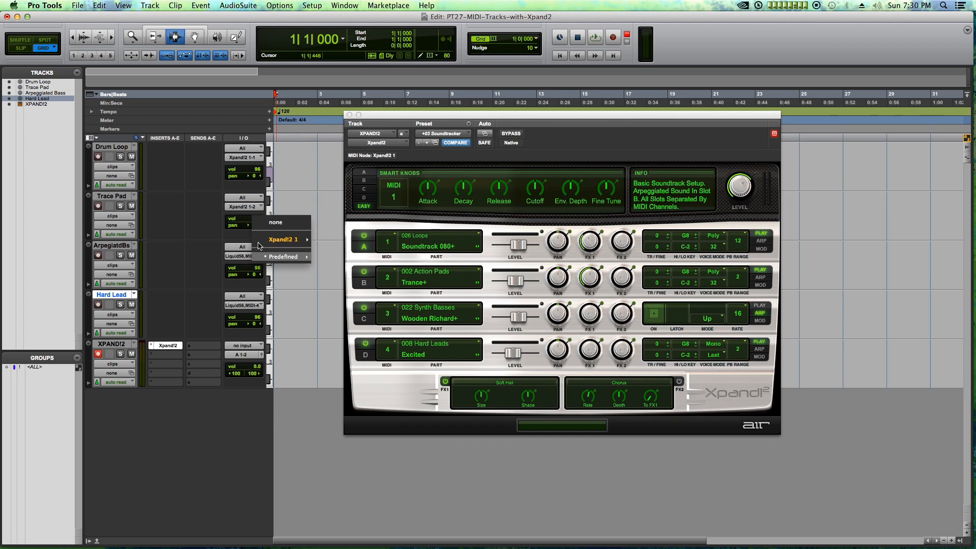
{"action": "mouse_move", "coordinate": [260, 244]}
{"action": "left_click", "coordinate": [336, 259]}
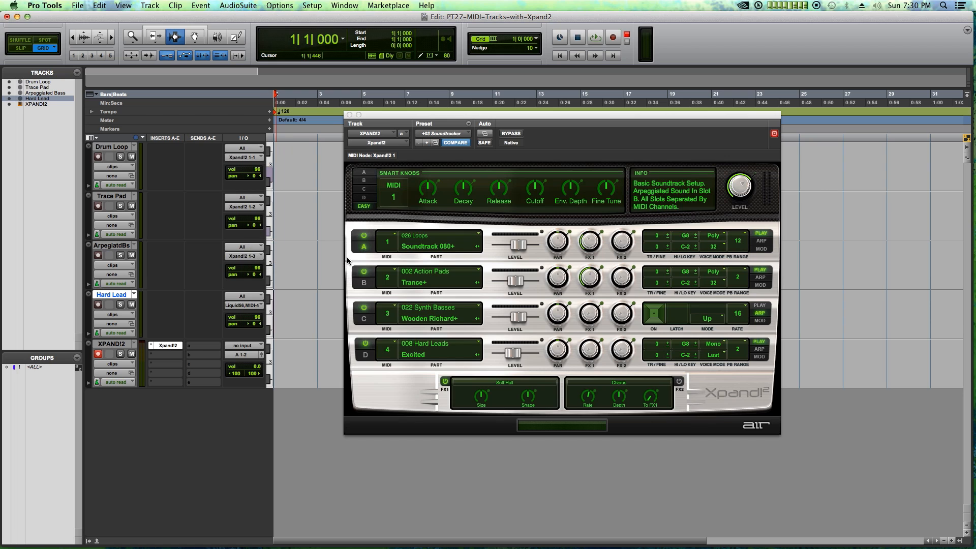
{"action": "left_click", "coordinate": [250, 305]}
{"action": "mouse_move", "coordinate": [295, 289]}
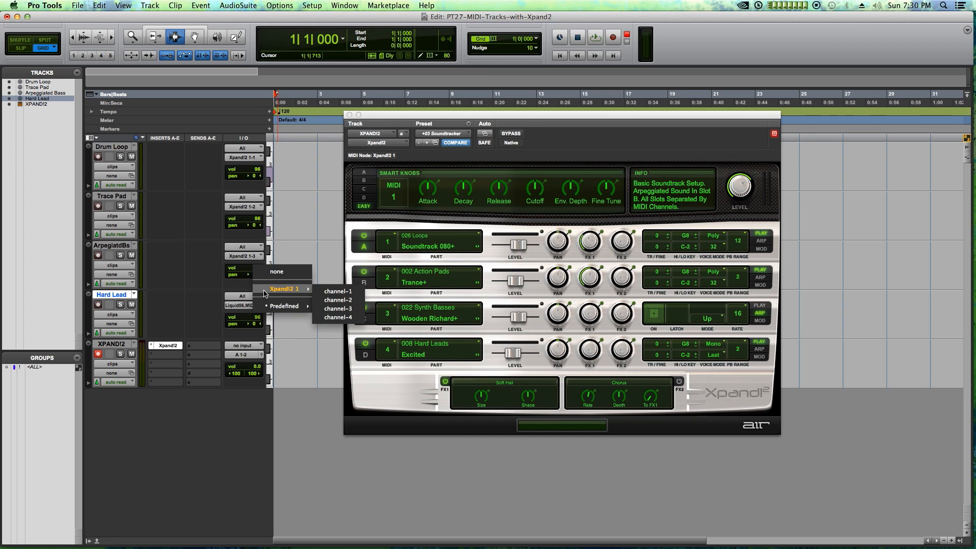
{"action": "left_click", "coordinate": [357, 317]}
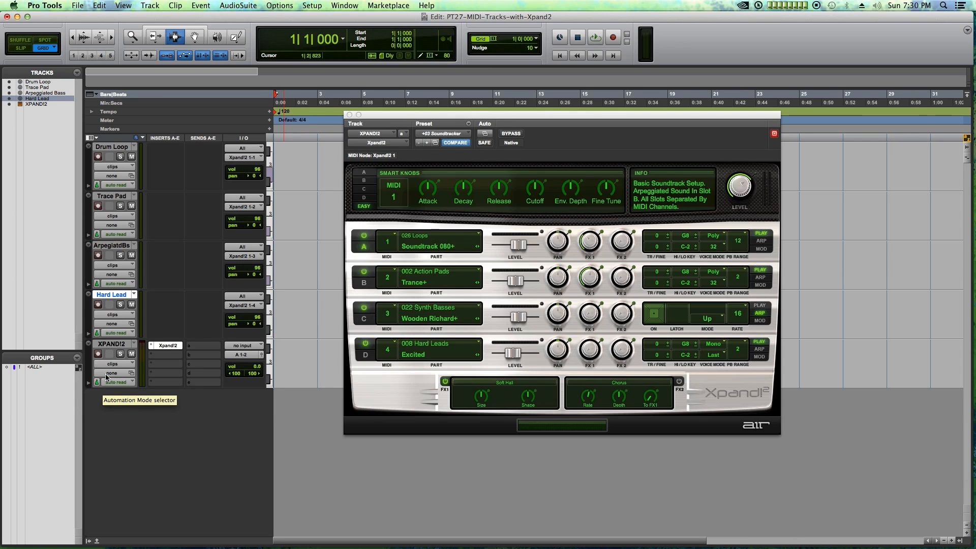
Step: Deselect the Hard Lead track and record-enable the Drum Loop track
{"action": "left_click", "coordinate": [117, 297]}
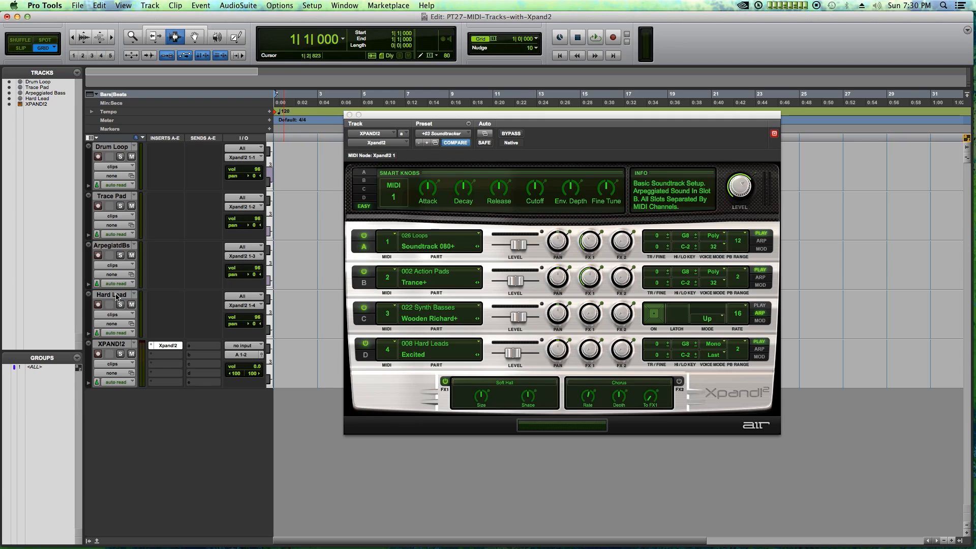
{"action": "left_click", "coordinate": [98, 157]}
Step: Balance the Xpand!2 part levels: raise part D slightly, set part B to about -17.6 dB and part A to about -1.0 dB
{"action": "left_click_drag", "start_coordinate": [512, 353], "coordinate": [516, 355]}
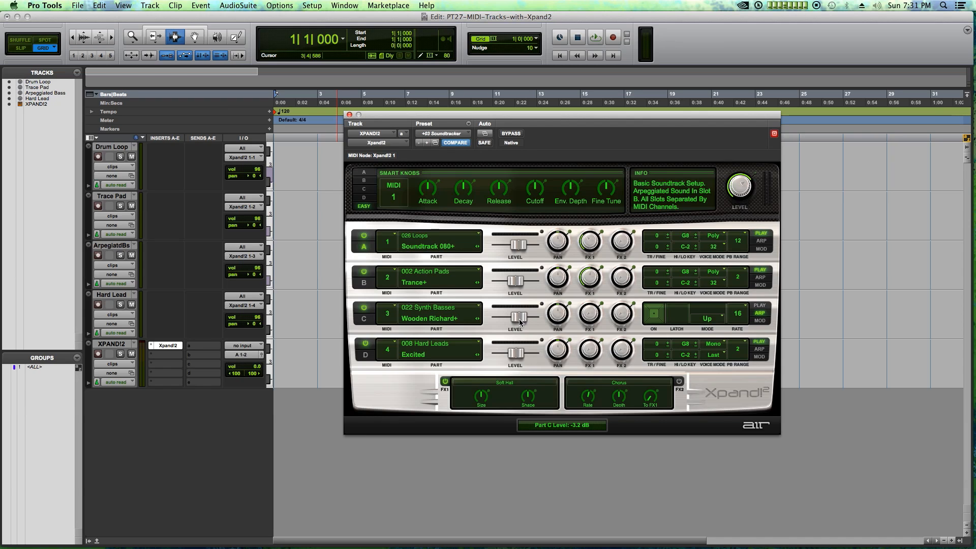
{"action": "left_click_drag", "start_coordinate": [515, 281], "coordinate": [509, 289]}
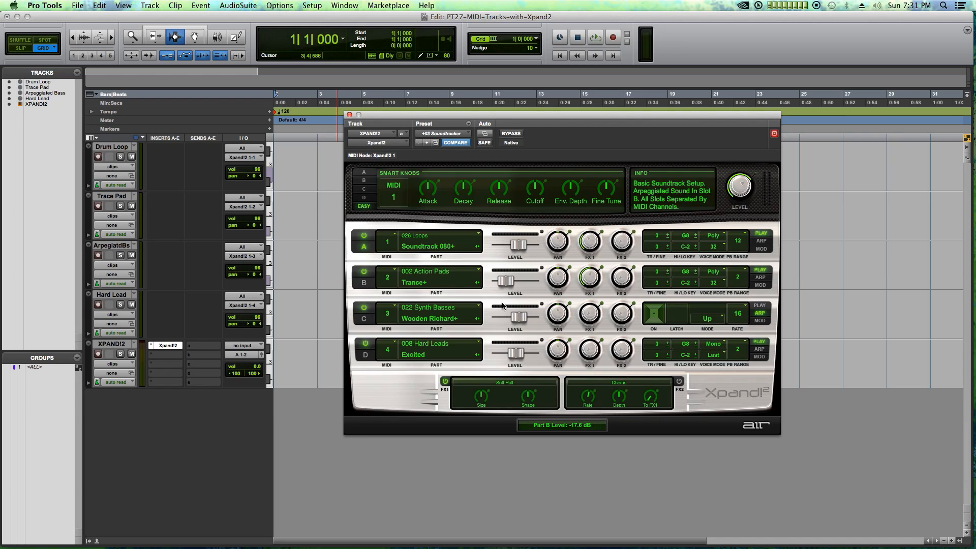
{"action": "left_click_drag", "start_coordinate": [519, 243], "coordinate": [520, 244]}
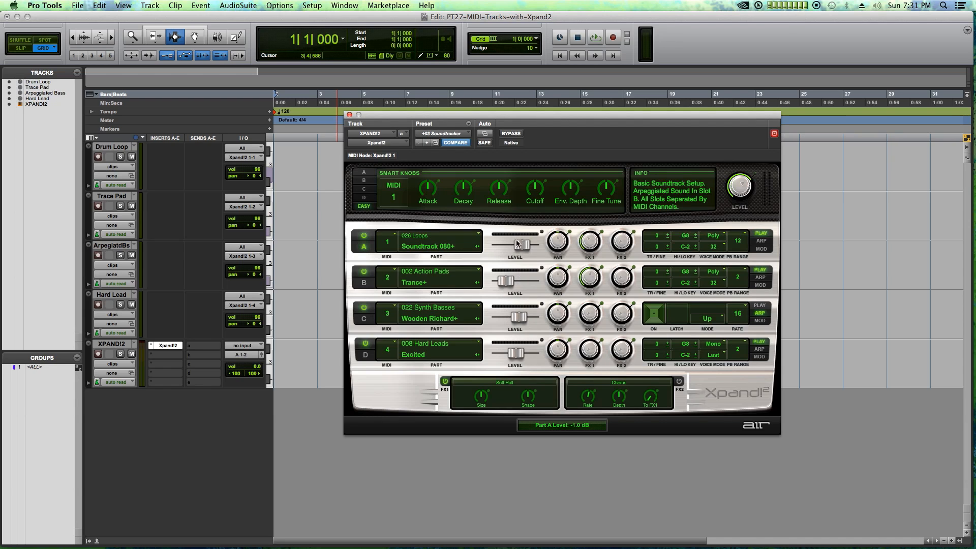
Step: Close the Xpand!2 window and place the edit cursor on the Drum Loop track at the session start
{"action": "left_click", "coordinate": [350, 115]}
{"action": "left_click", "coordinate": [362, 190]}
{"action": "key", "text": "Return"}
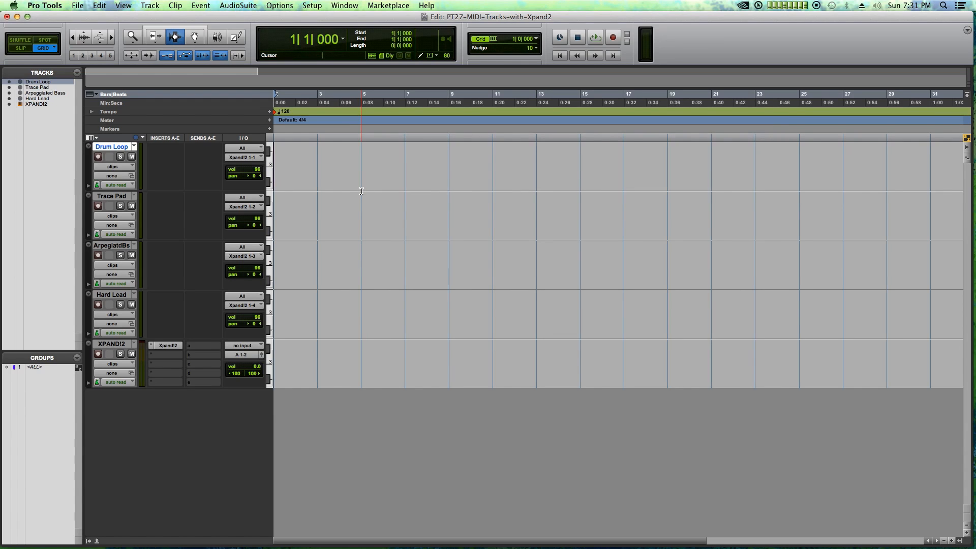
Step: Create a click track and place it below the XPAND!2 track
{"action": "left_click", "coordinate": [151, 6]}
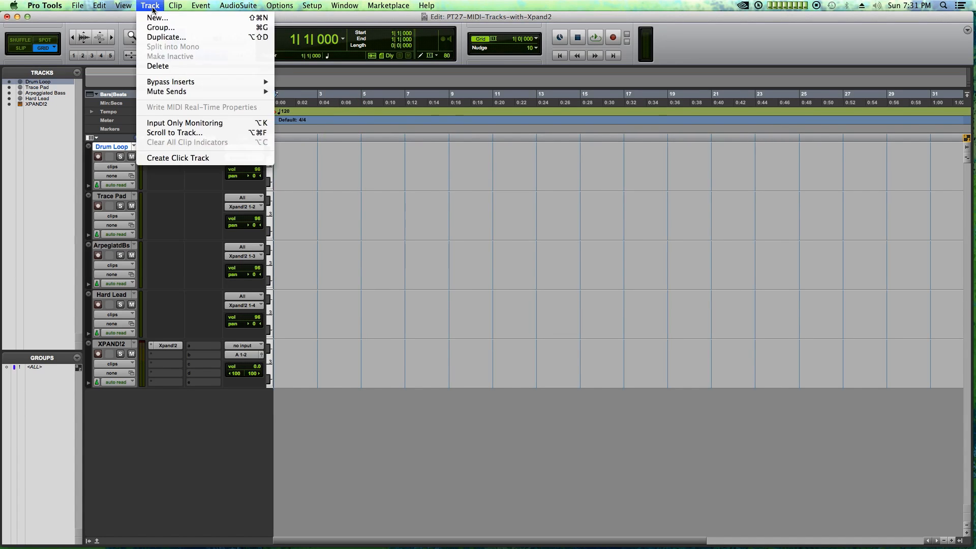
{"action": "left_click", "coordinate": [175, 159]}
{"action": "left_click_drag", "start_coordinate": [106, 202], "coordinate": [135, 422]}
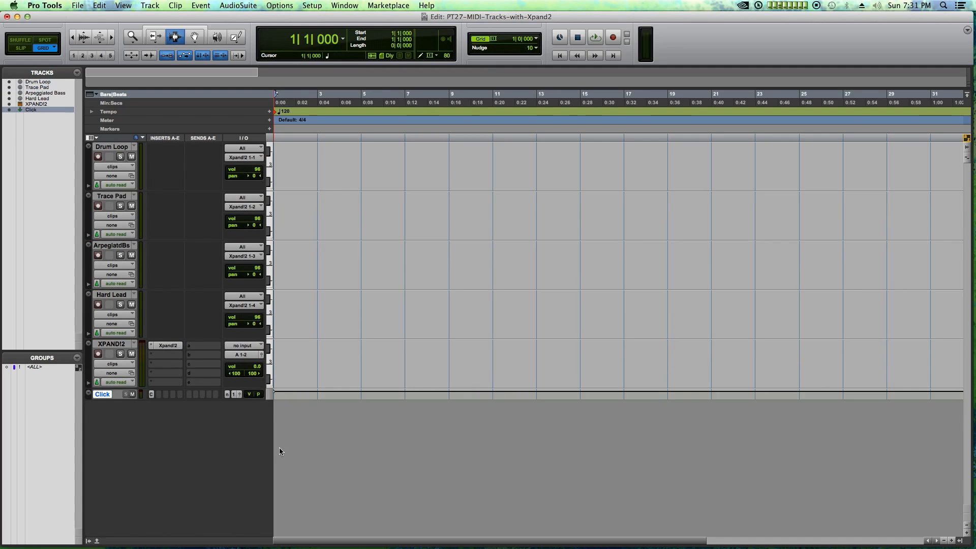
Step: Set the session's starting tempo to 128 BPM
{"action": "double_click", "coordinate": [276, 113]}
{"action": "type", "text": "128"}
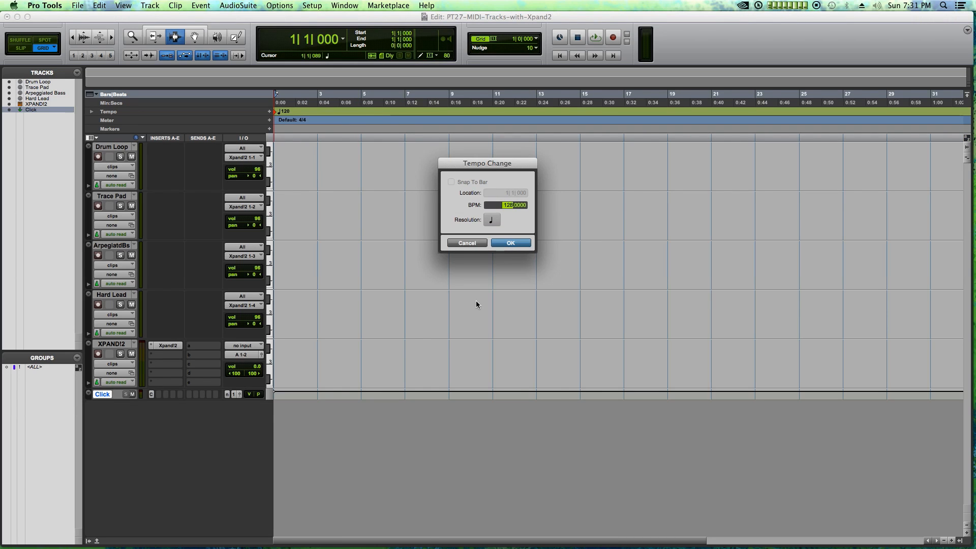
{"action": "key", "text": "Return"}
Step: Record-enable Drum Loop and record about seven bars from the session start, holding two notes from about bar 3 to bar 7
{"action": "left_click", "coordinate": [99, 157]}
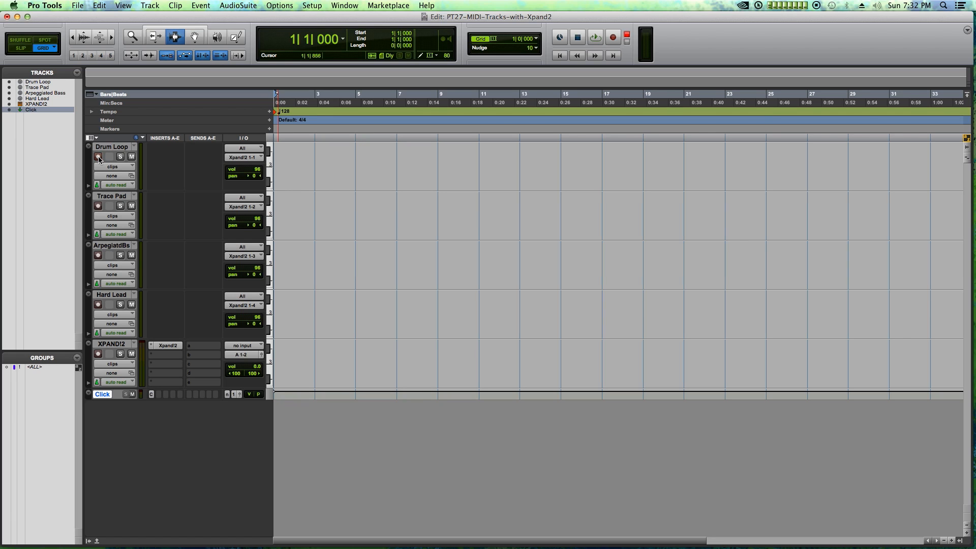
{"action": "key", "text": "super+space"}
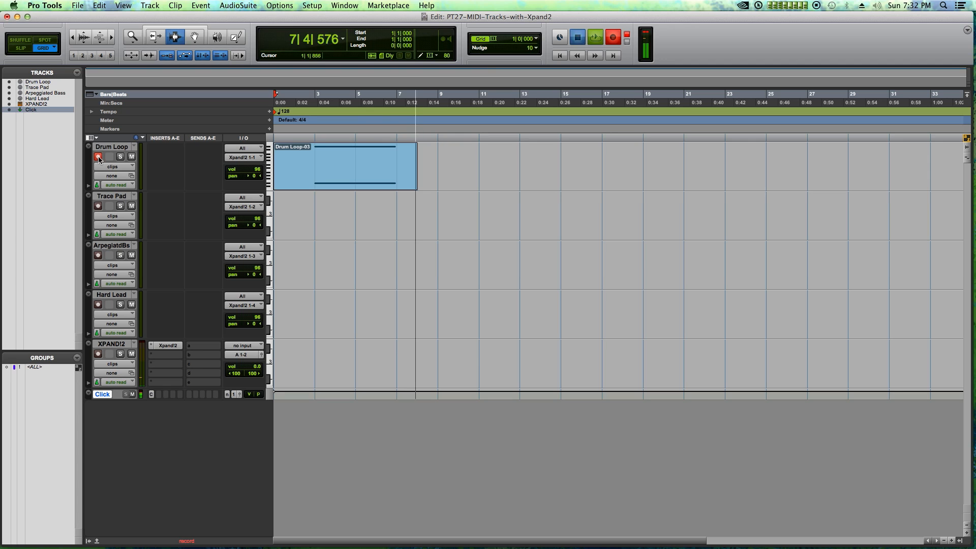
{"action": "key", "text": "space"}
Step: Quantize all notes of the Drum Loop clip to a 1/1 note grid in the MIDI Editor, then close the editor
{"action": "key", "text": "F8"}
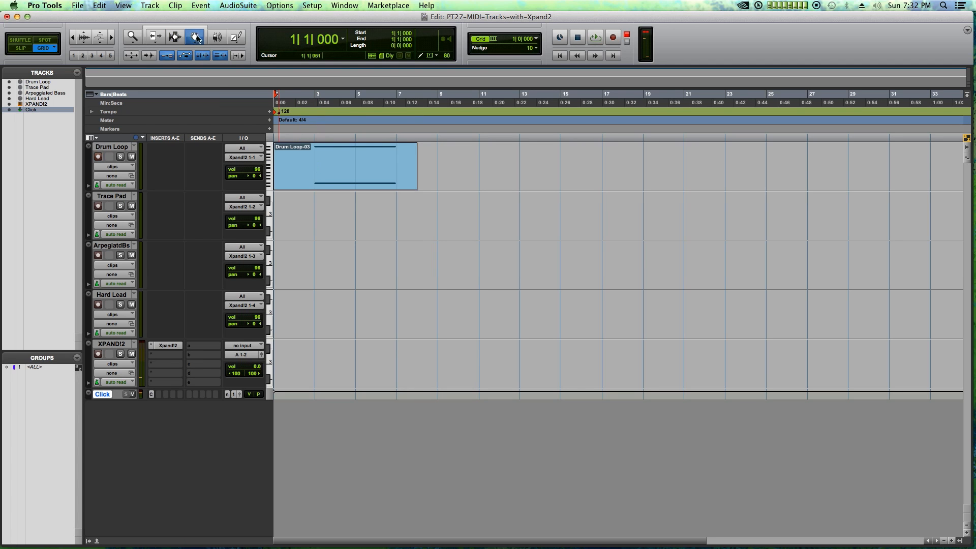
{"action": "double_click", "coordinate": [303, 165]}
{"action": "left_click", "coordinate": [357, 192]}
{"action": "key", "text": "super+a"}
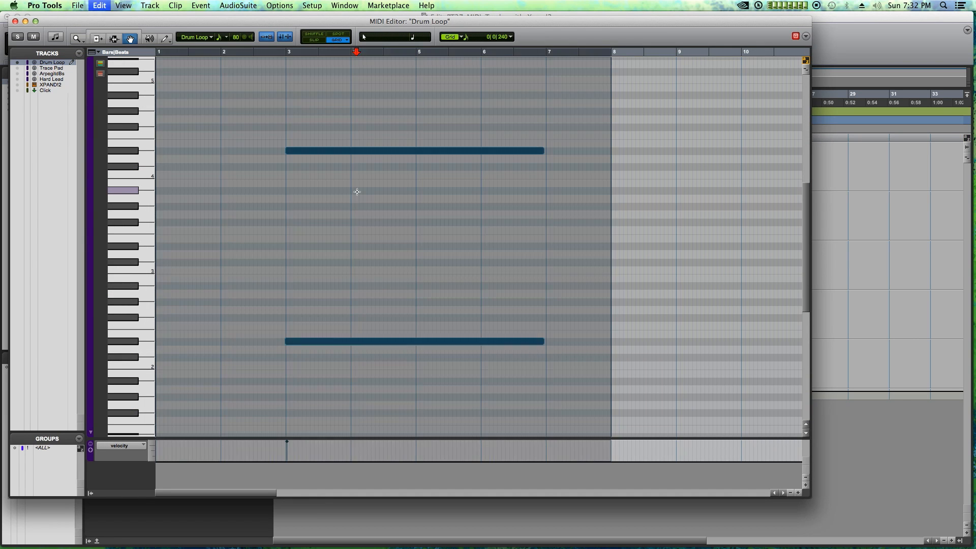
{"action": "key", "text": "alt+0"}
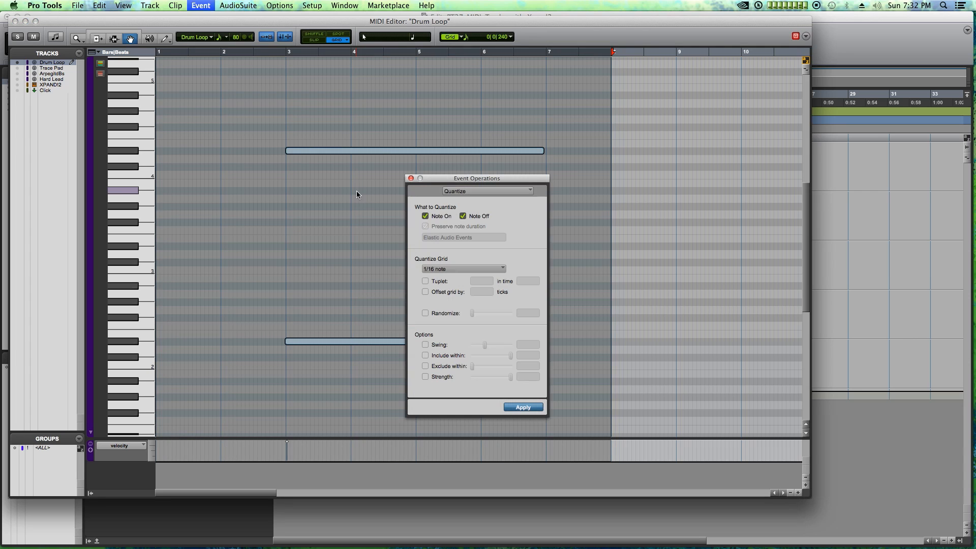
{"action": "left_click", "coordinate": [439, 270]}
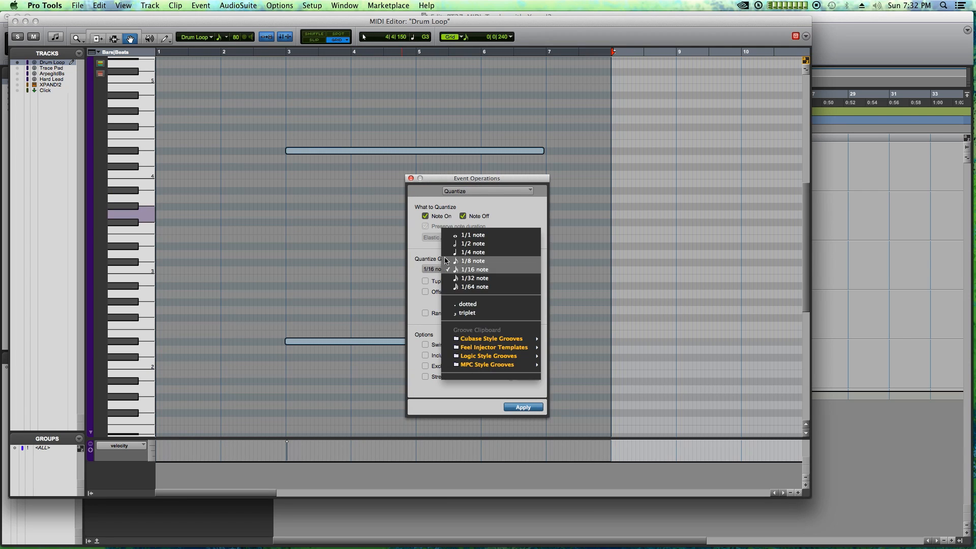
{"action": "left_click", "coordinate": [451, 235]}
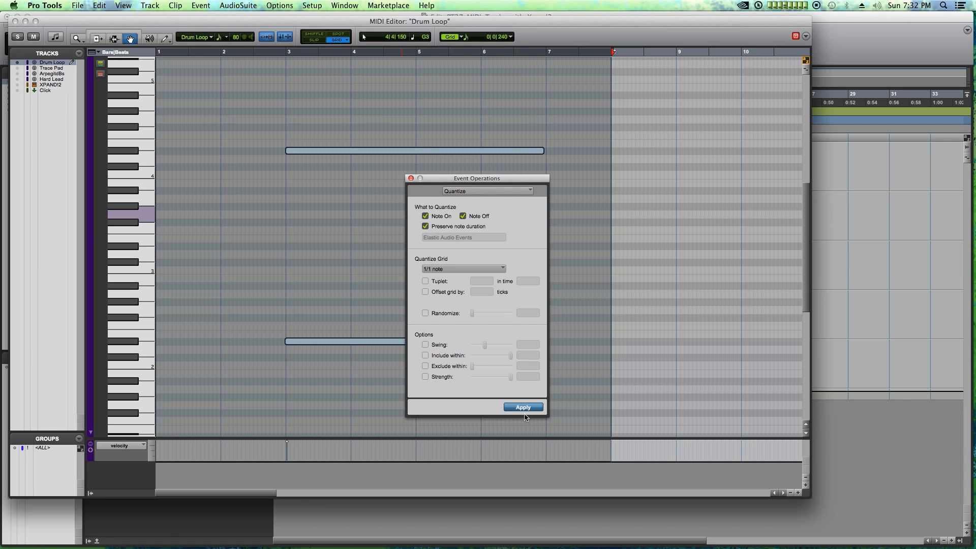
{"action": "left_click", "coordinate": [411, 178]}
{"action": "left_click", "coordinate": [15, 21]}
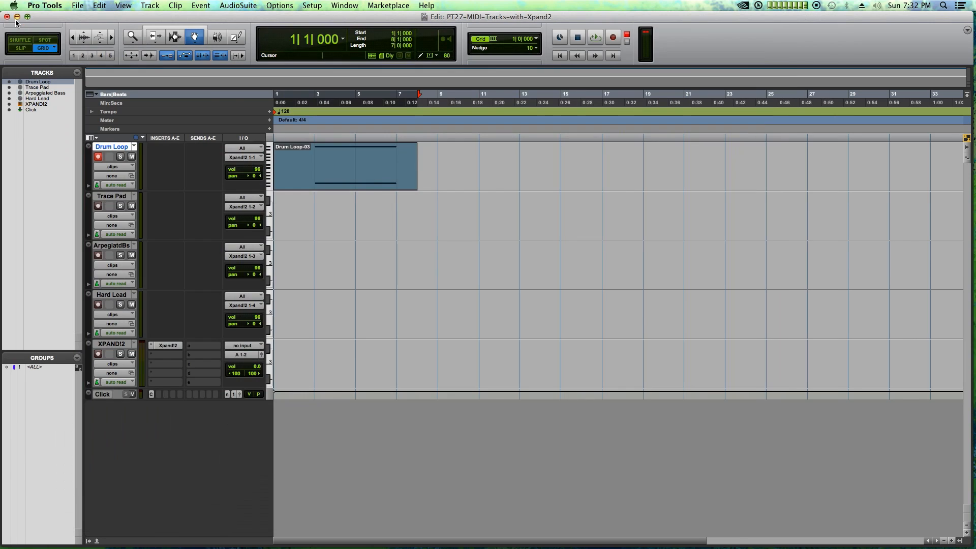
Step: Record-enable Trace Pad and record a part of about seven bars from the session start, with sustained notes beginning at bar 3
{"action": "left_click", "coordinate": [375, 155]}
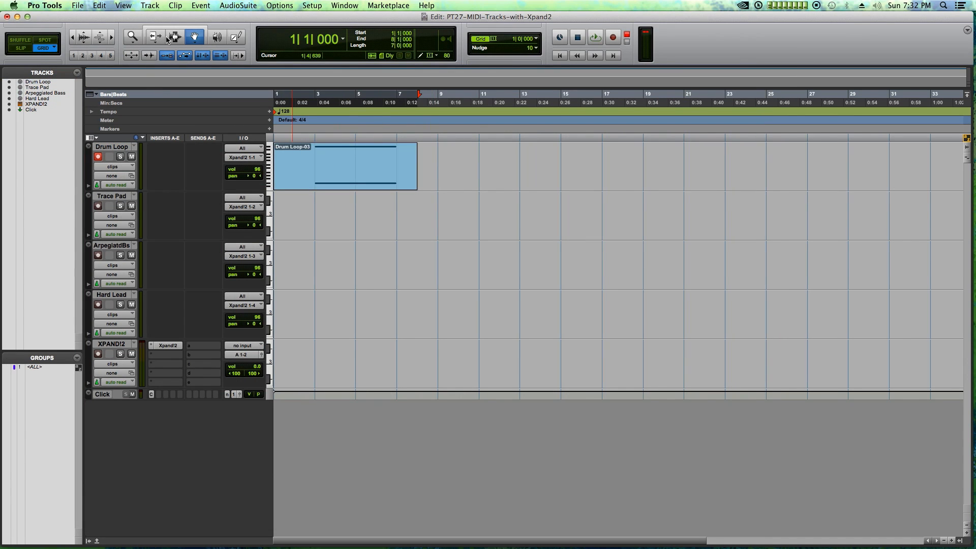
{"action": "left_click", "coordinate": [97, 207]}
{"action": "left_click", "coordinate": [110, 197]}
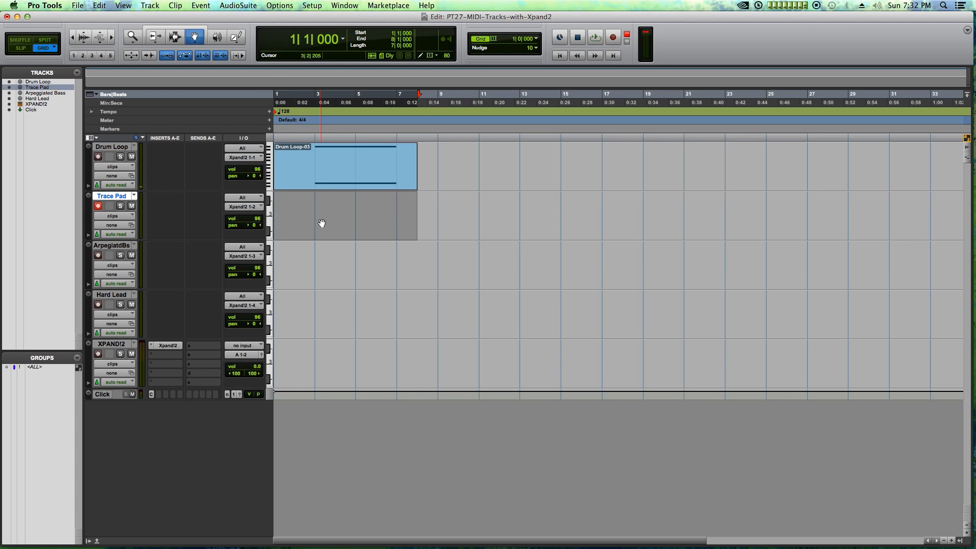
{"action": "key", "text": "Return"}
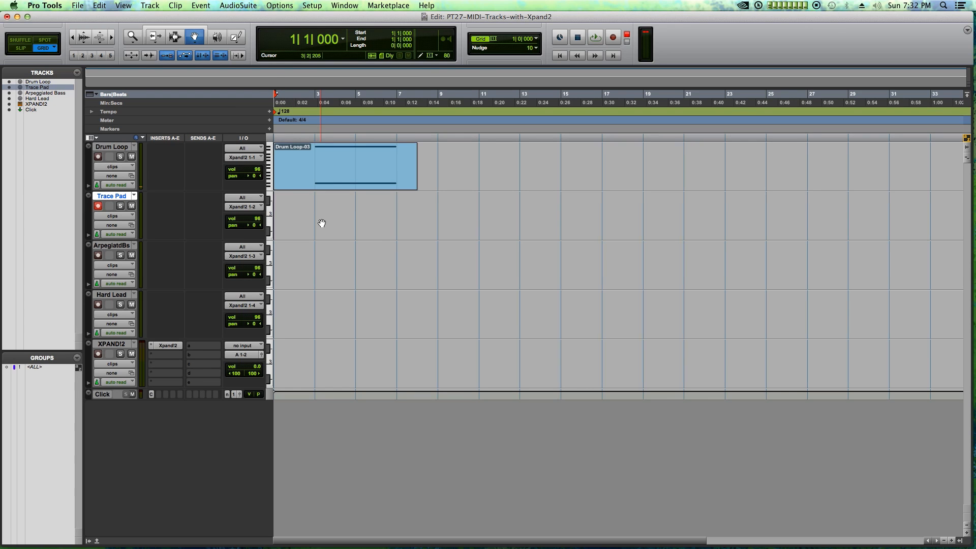
{"action": "key", "text": "super+space"}
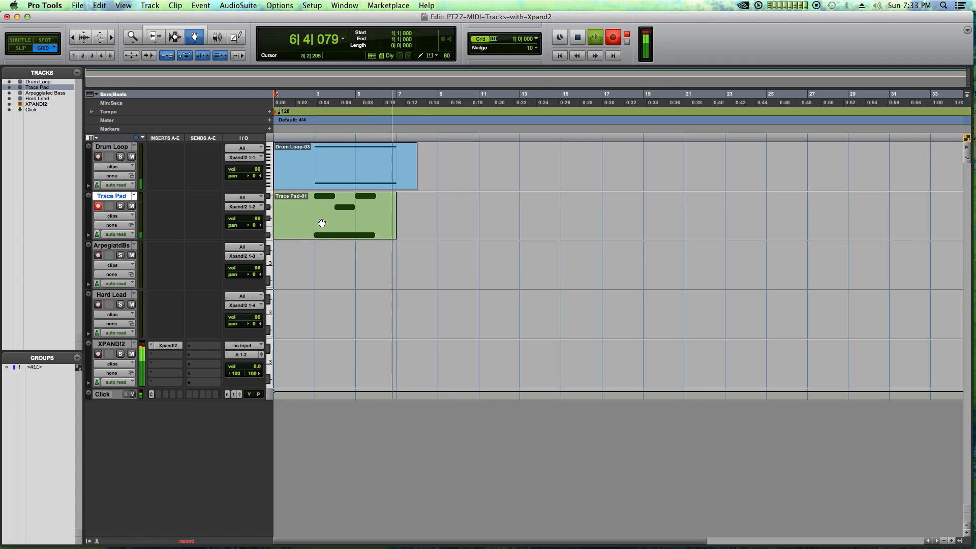
{"action": "key", "text": "space"}
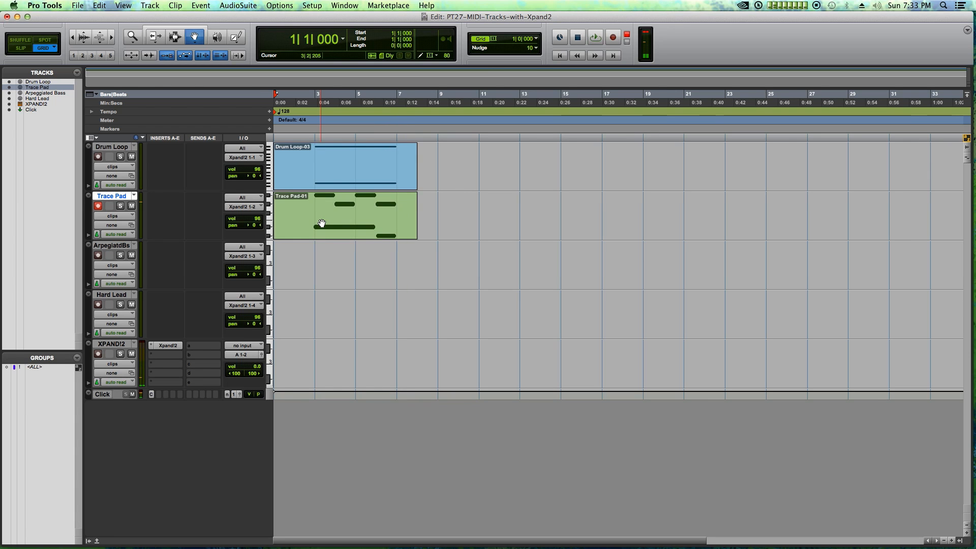
Step: Quantize the Trace Pad clip's notes to the 1/1 note grid and close its MIDI Editor
{"action": "double_click", "coordinate": [321, 223]}
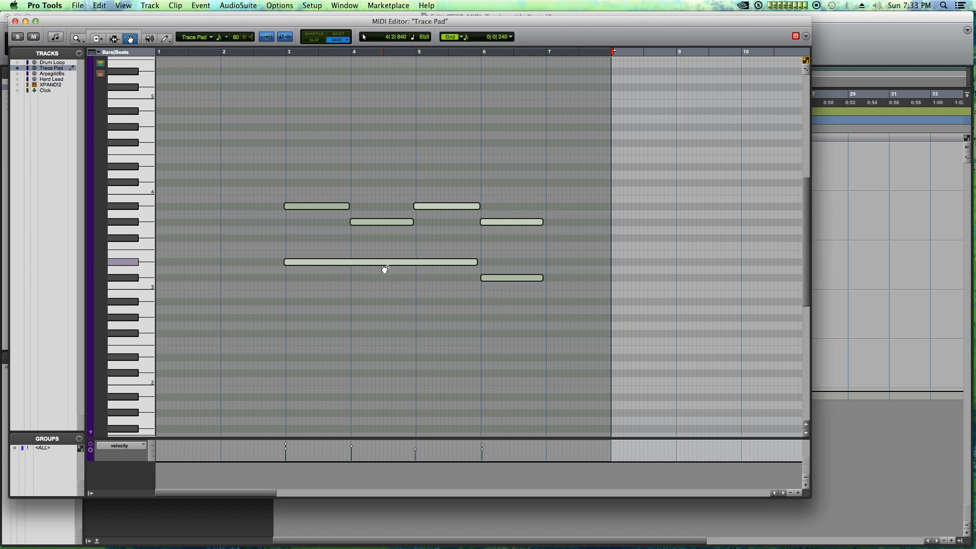
{"action": "key", "text": "alt+0"}
{"action": "key", "text": "Return"}
{"action": "left_click", "coordinate": [16, 22]}
Step: Place the playback cursor at bar 3 and turn off record-enable on the Trace Pad track
{"action": "left_click", "coordinate": [443, 199]}
{"action": "left_click", "coordinate": [310, 95]}
{"action": "left_click", "coordinate": [98, 207]}
Step: Raise the level of Xpand!2 part B slightly while the recorded parts play back
{"action": "left_click", "coordinate": [165, 350]}
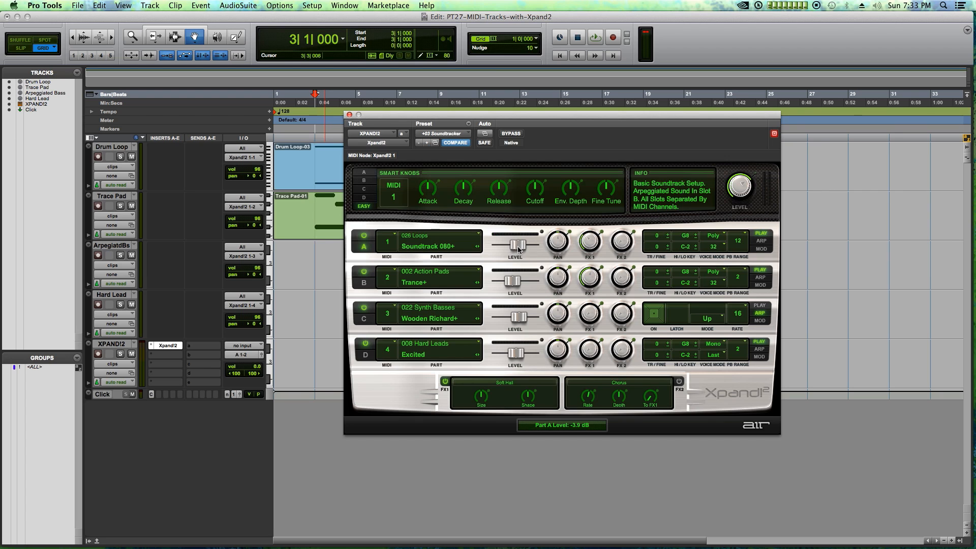
{"action": "key", "text": "space"}
{"action": "left_click_drag", "start_coordinate": [514, 286], "coordinate": [516, 285]}
{"action": "left_click", "coordinate": [349, 115]}
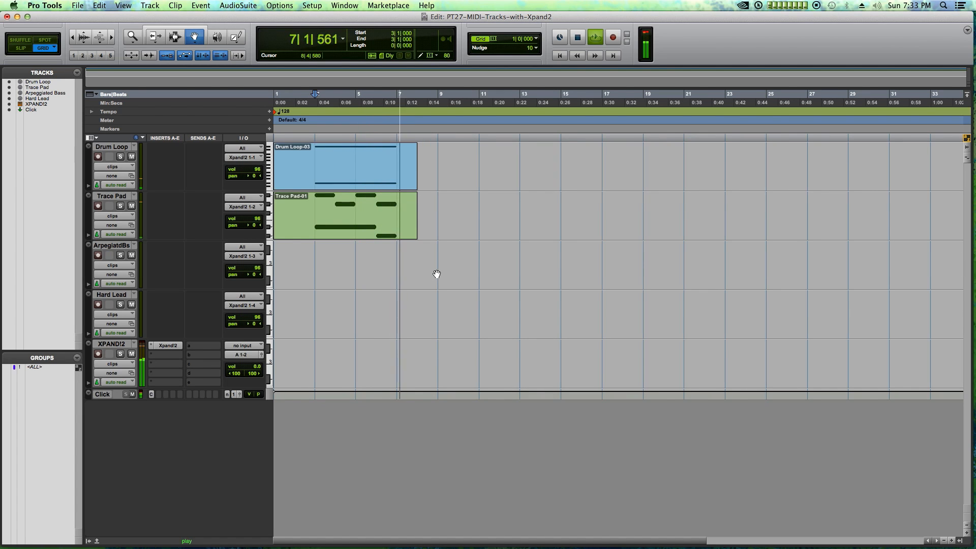
{"action": "key", "text": "space"}
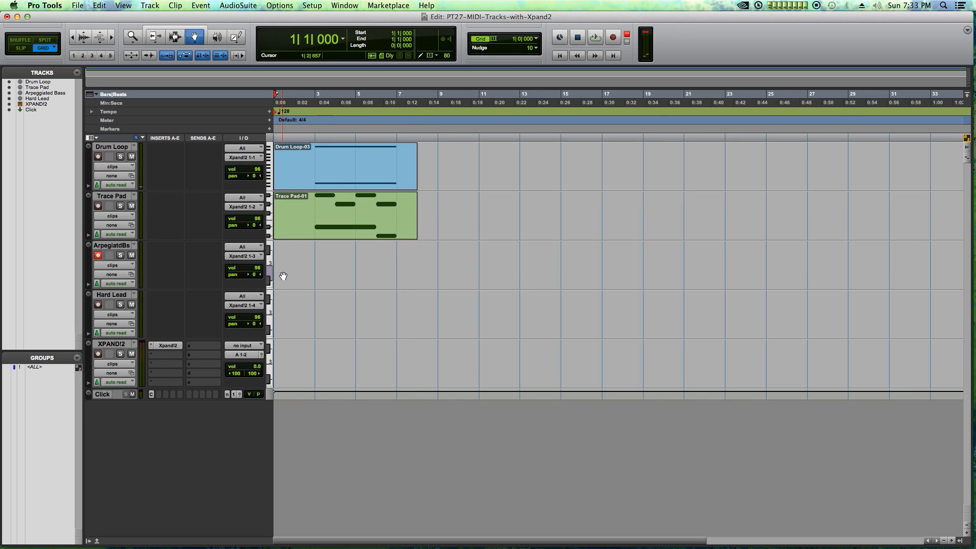
Step: Record about seven bars of Arpeggiated Bass from the session start and quantize its notes to the 1/1 note grid
{"action": "key", "text": "super+space"}
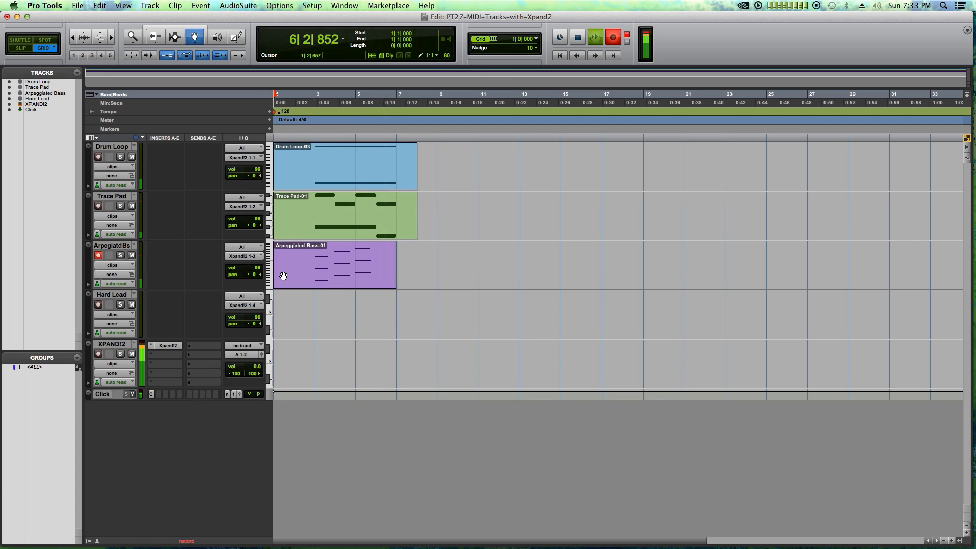
{"action": "key", "text": "space"}
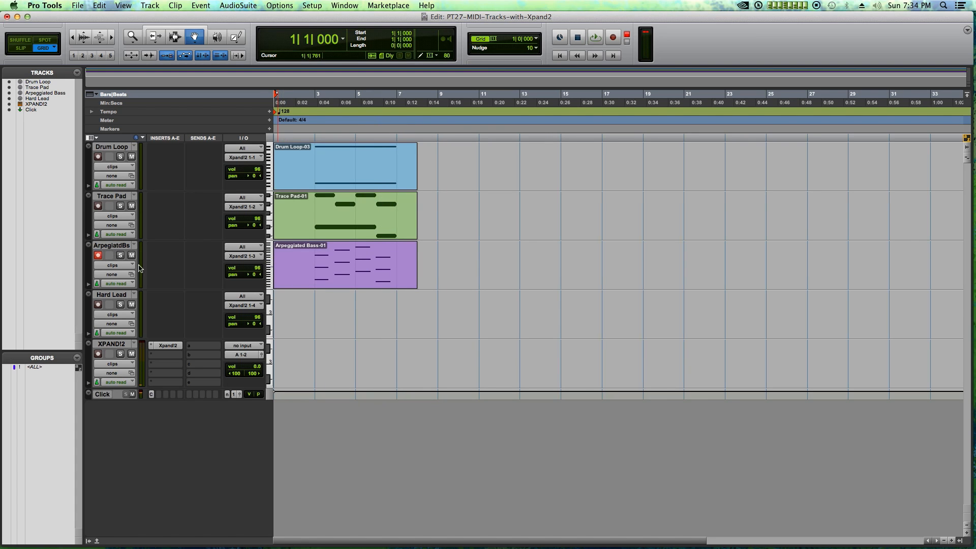
{"action": "double_click", "coordinate": [302, 273]}
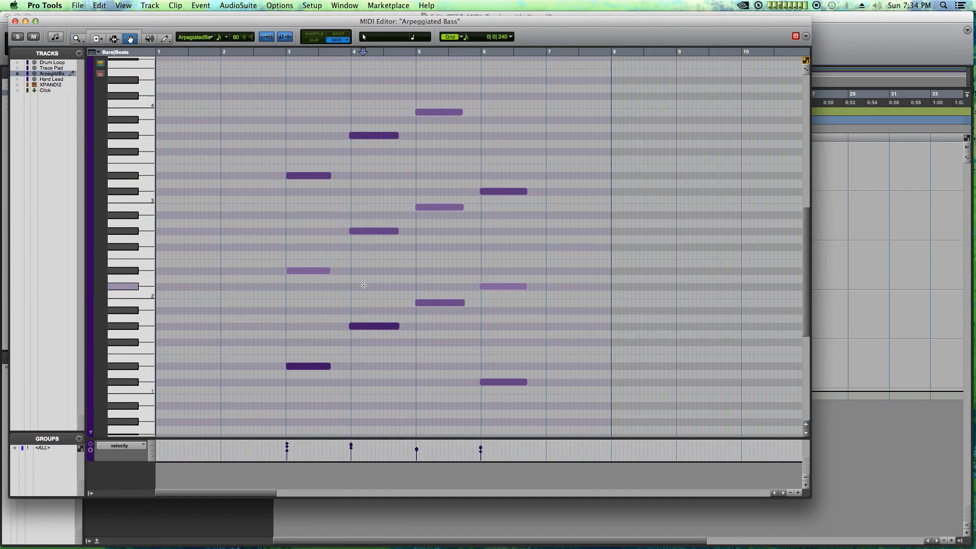
{"action": "double_click", "coordinate": [364, 285]}
{"action": "key", "text": "alt+0"}
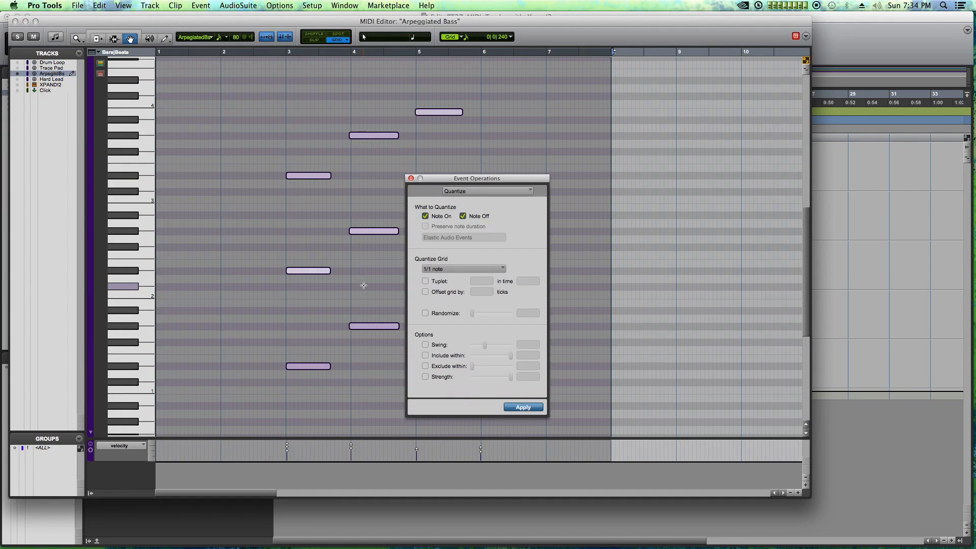
{"action": "key", "text": "Return"}
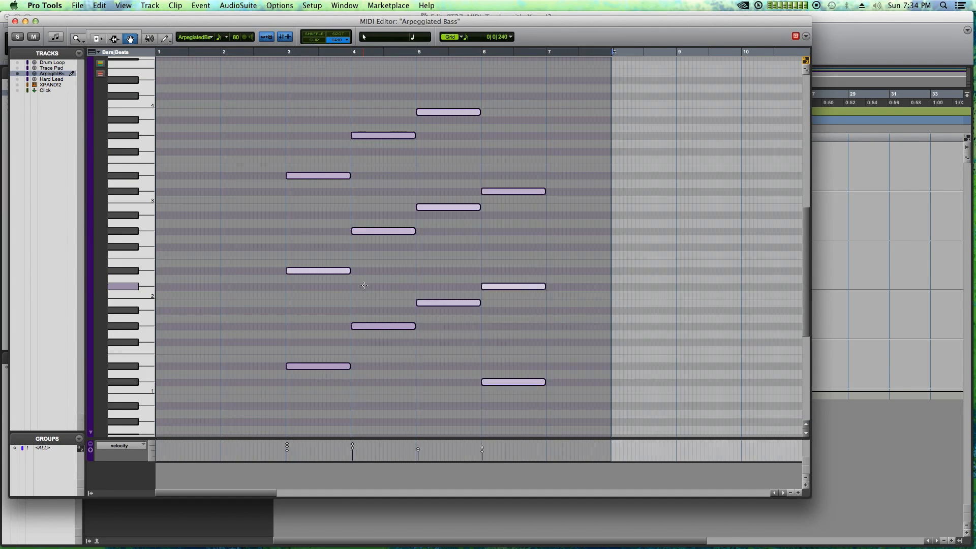
{"action": "left_click", "coordinate": [15, 21]}
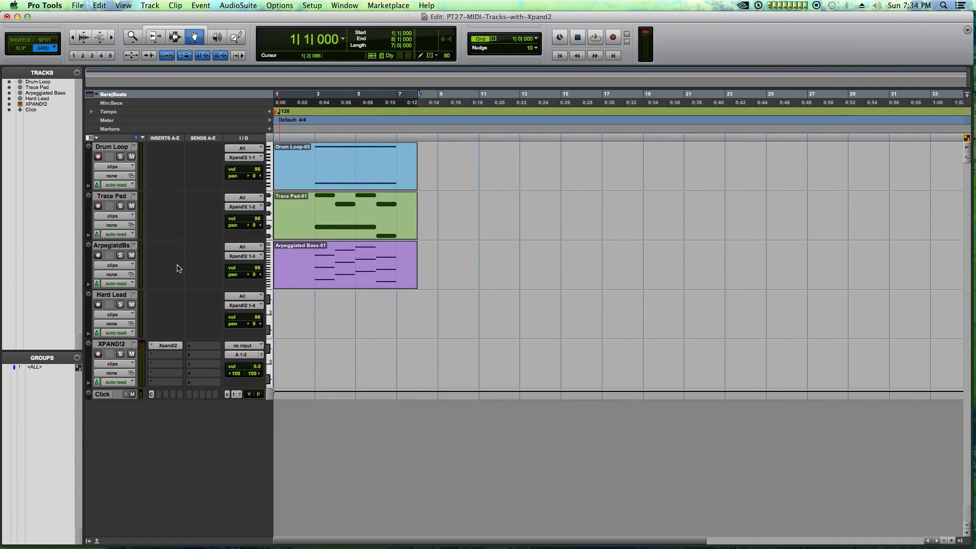
Step: Raise the level of Xpand!2 part C slightly and close the instrument window
{"action": "left_click", "coordinate": [165, 346]}
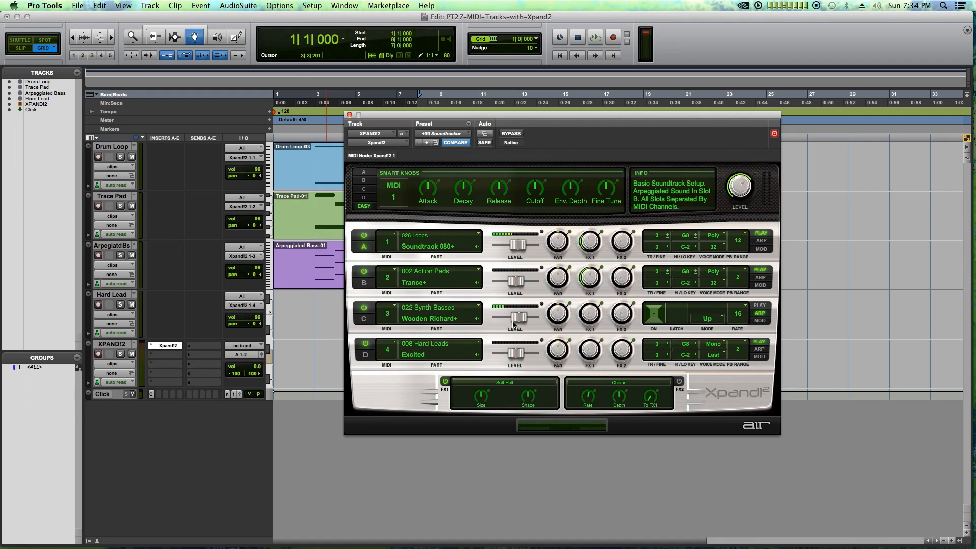
{"action": "left_click_drag", "start_coordinate": [520, 323], "coordinate": [522, 321]}
{"action": "left_click", "coordinate": [348, 115]}
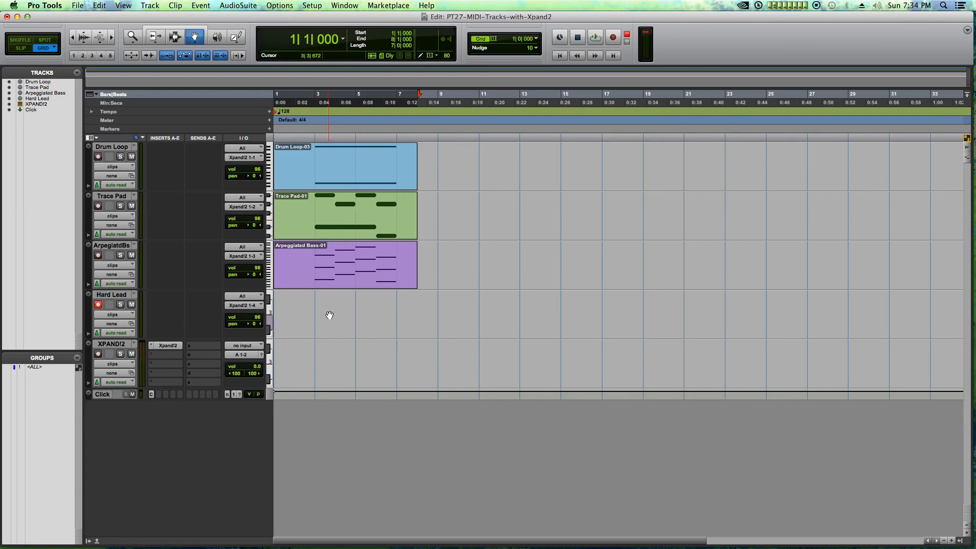
Step: Record a Hard Lead melody of about eleven bars from the session start, with notes from bar 3 through bar 10
{"action": "key", "text": "Return"}
{"action": "key", "text": "super+space"}
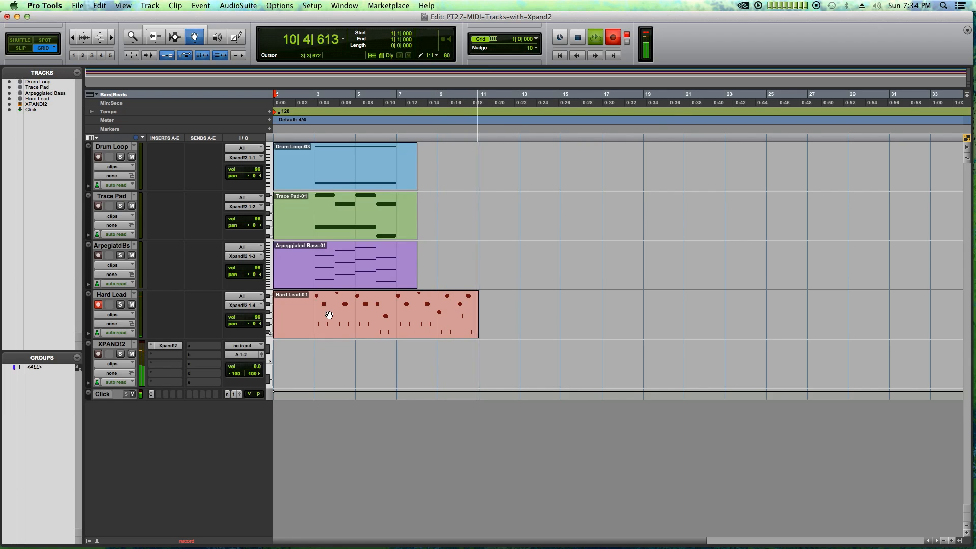
{"action": "key", "text": "space"}
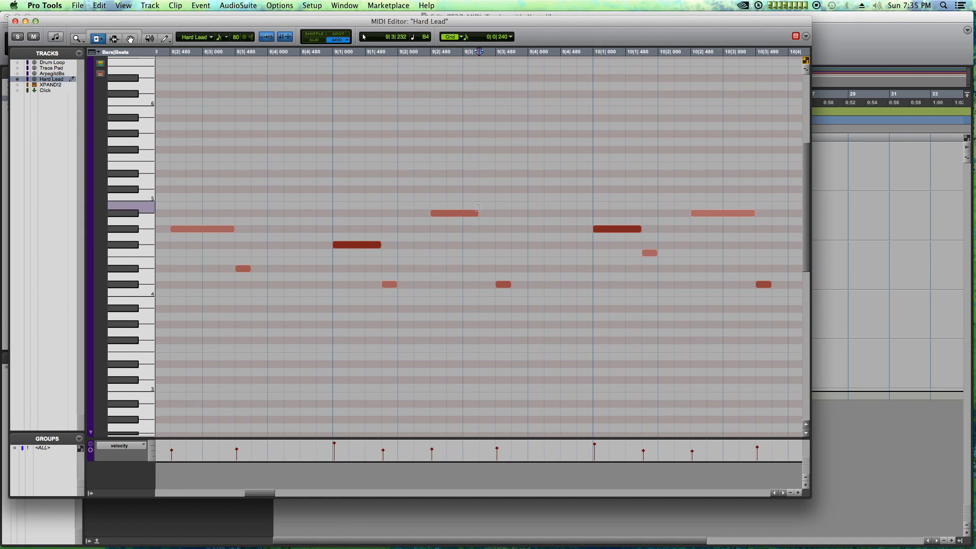
Step: Lengthen the upper Hard Lead note in the middle of bar 9 so it ends about where the following low note starts
{"action": "left_click_drag", "start_coordinate": [483, 214], "coordinate": [497, 214]}
{"action": "key", "text": "super+bracketleft"}
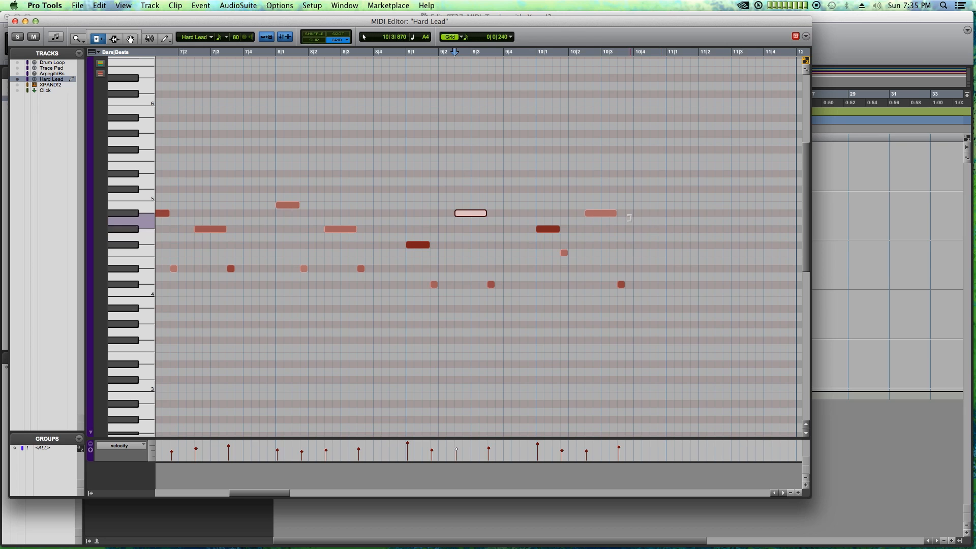
{"action": "key", "text": "super+bracketleft"}
{"action": "key", "text": "super+bracketleft"}
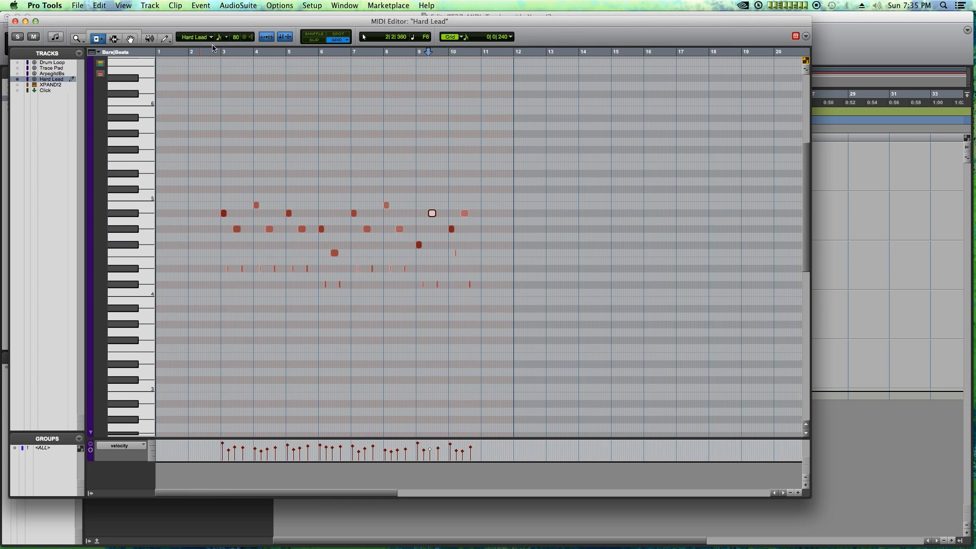
Step: Play the session from just before bar 3, at 2|4|480, and close the Hard Lead MIDI Editor
{"action": "key", "text": "space"}
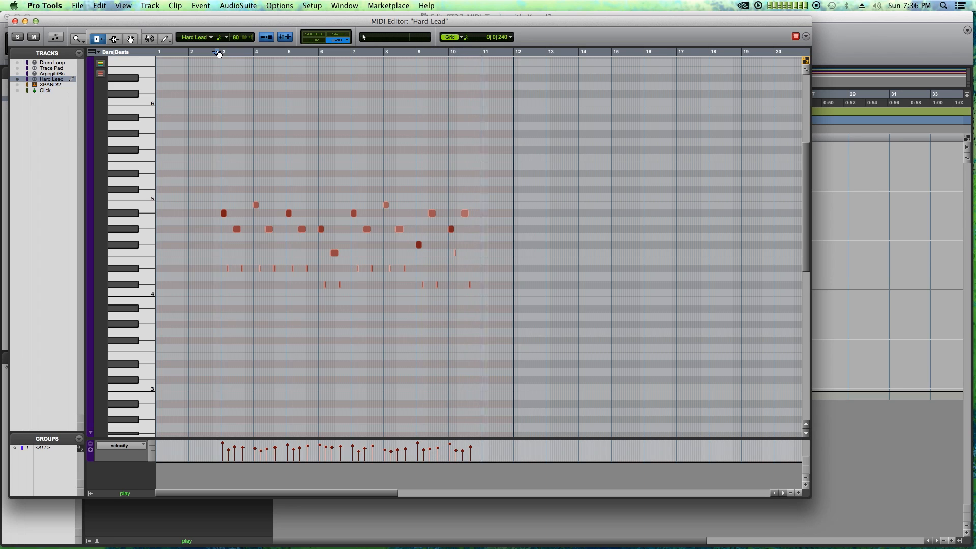
{"action": "key", "text": "space"}
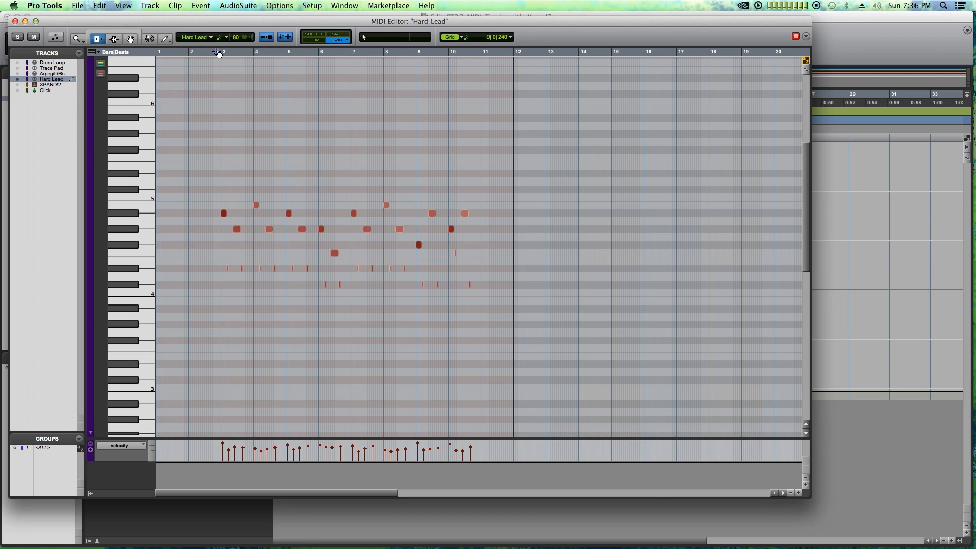
{"action": "left_click", "coordinate": [15, 22]}
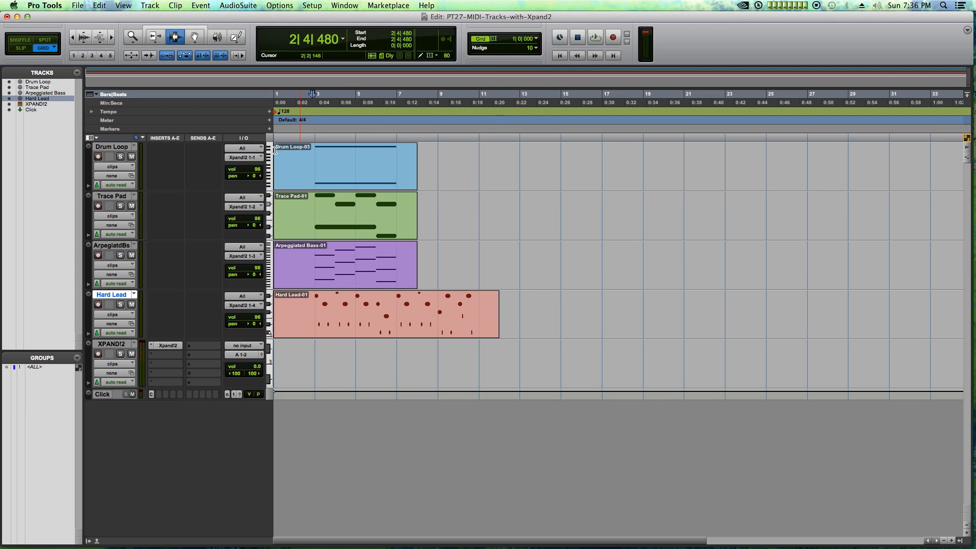
Step: Trim the clips on all four MIDI tracks to start at bar 3, ending Hard Lead at bar 11 and the other three at bar 7
{"action": "left_click_drag", "start_coordinate": [546, 297], "coordinate": [481, 301]}
{"action": "key", "text": "Delete"}
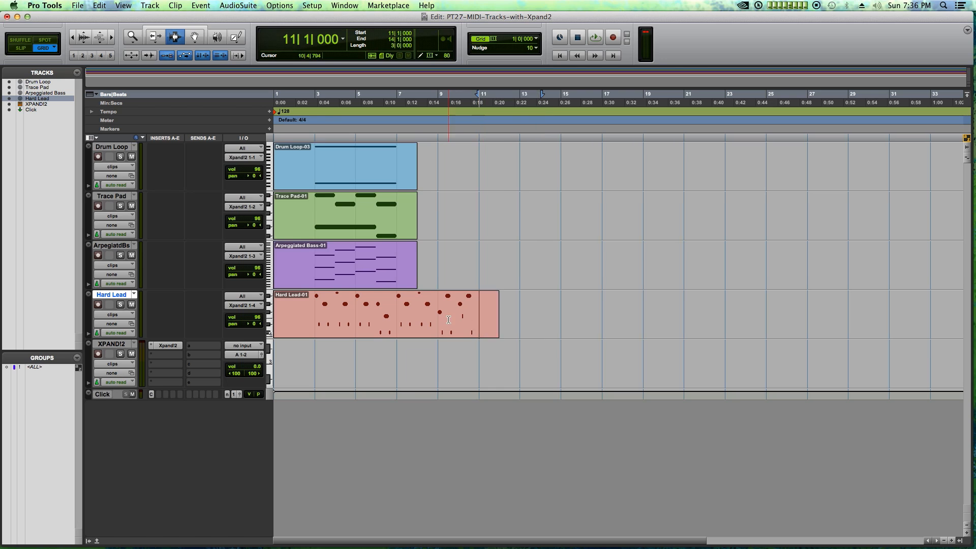
{"action": "left_click_drag", "start_coordinate": [314, 307], "coordinate": [275, 158]}
{"action": "key", "text": "Delete"}
{"action": "left_click_drag", "start_coordinate": [481, 171], "coordinate": [402, 275]}
{"action": "key", "text": "Delete"}
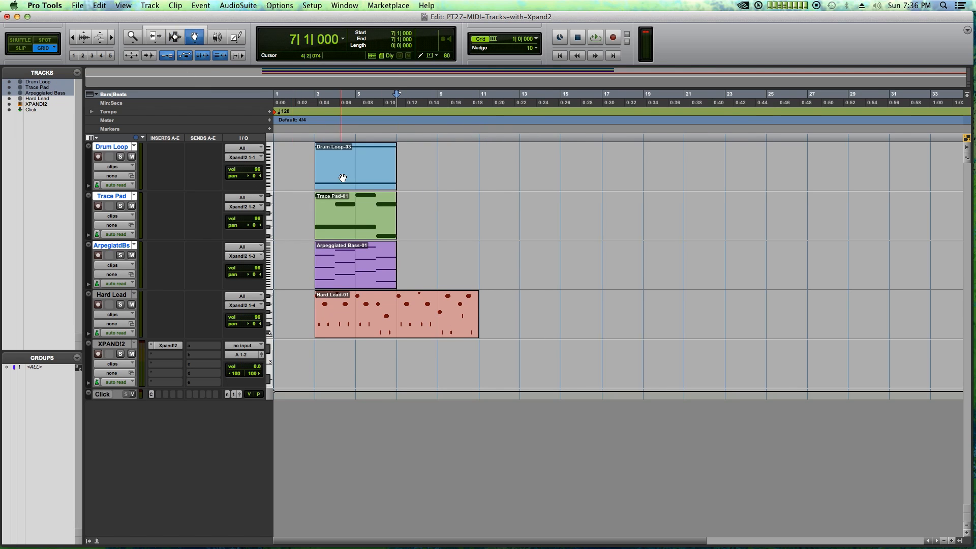
Step: Duplicate the Drum Loop, Trace Pad and Arpeggiated Bass clips once each so the copies fill bars 7 to 11
{"action": "left_click", "coordinate": [342, 178]}
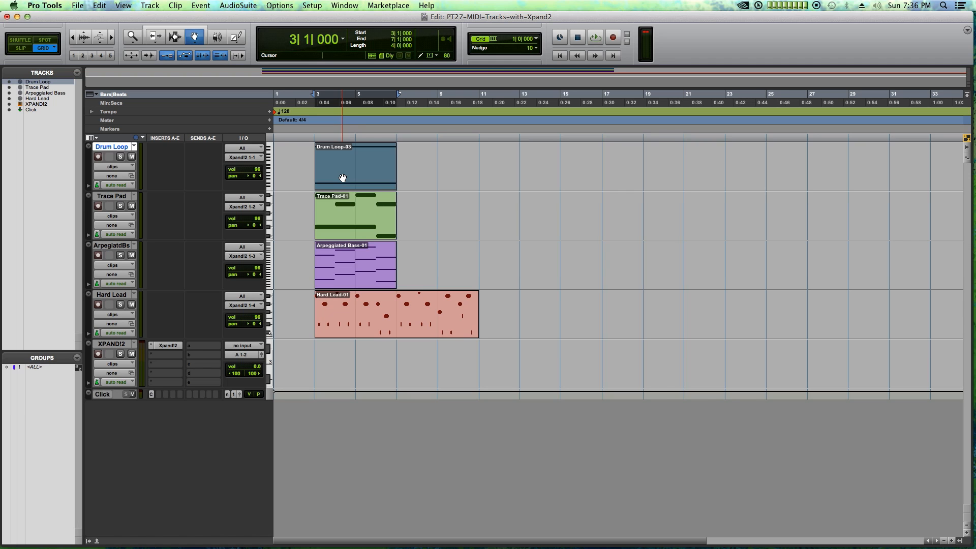
{"action": "key", "text": "super+d"}
{"action": "left_click", "coordinate": [357, 212]}
{"action": "key", "text": "super+d"}
{"action": "left_click", "coordinate": [392, 272]}
{"action": "key", "text": "super+d"}
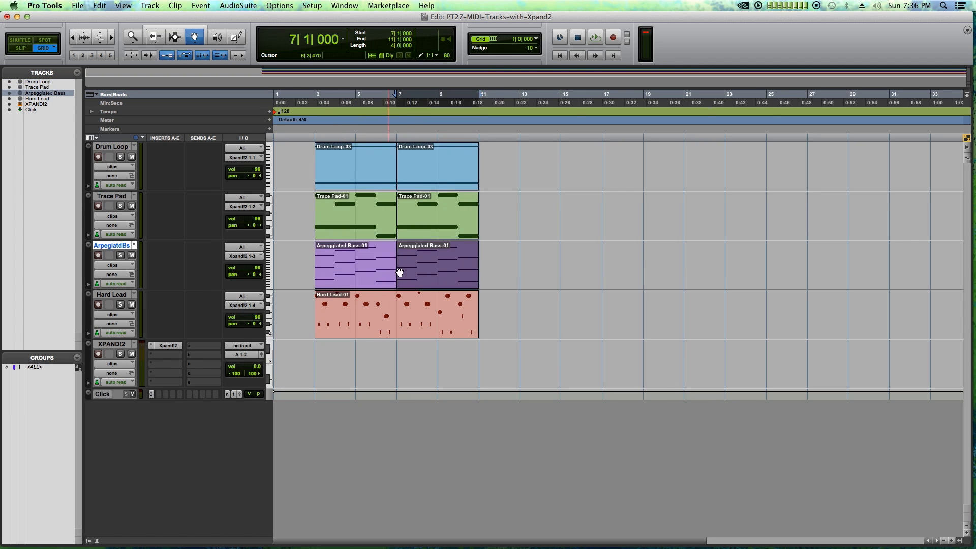
Step: Duplicate all clips between bars 3 and 11 on the four MIDI tracks to extend the arrangement to bar 19
{"action": "left_click", "coordinate": [383, 187]}
{"action": "left_click", "coordinate": [447, 311], "text": "shift"}
{"action": "left_click", "coordinate": [442, 283], "text": "shift"}
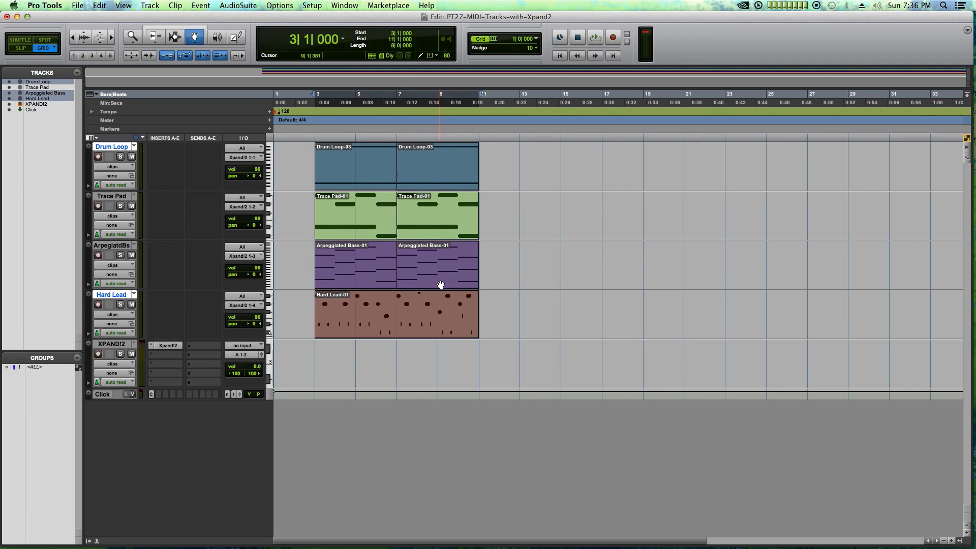
{"action": "left_click", "coordinate": [384, 224], "text": "shift"}
{"action": "key", "text": "super+d"}
{"action": "left_click", "coordinate": [704, 233]}
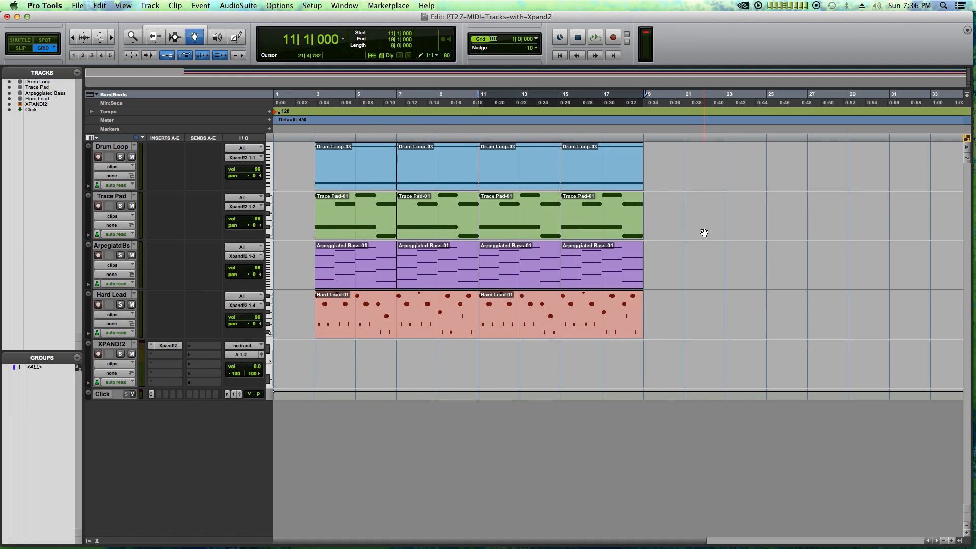
Step: Open Xpand!2 and, during playback from bar 3, raise the levels of parts A and D slightly and adjust the panning of parts B, C and D
{"action": "left_click", "coordinate": [309, 127]}
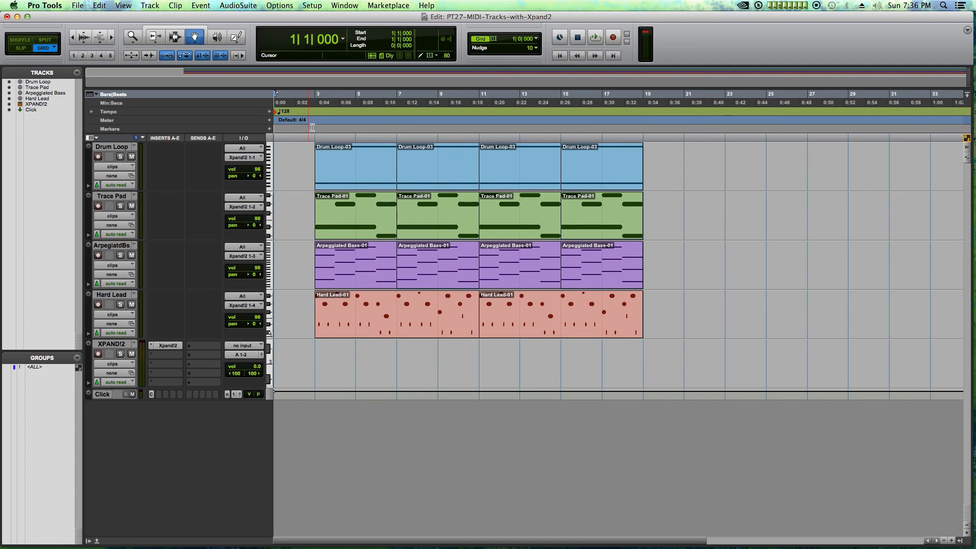
{"action": "left_click", "coordinate": [173, 346]}
{"action": "left_click_drag", "start_coordinate": [391, 116], "coordinate": [561, 96]}
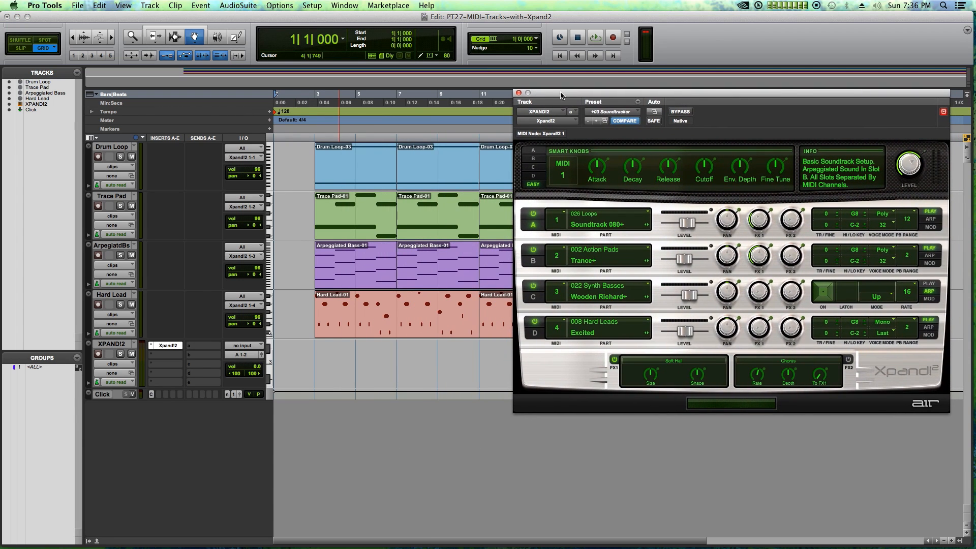
{"action": "left_click", "coordinate": [310, 104]}
{"action": "key", "text": "space"}
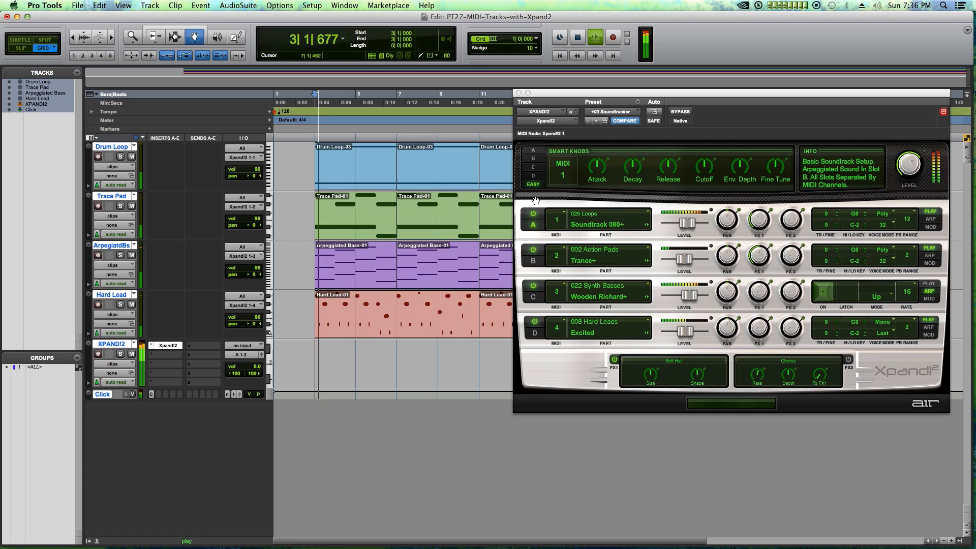
{"action": "left_click", "coordinate": [688, 333]}
{"action": "left_click_drag", "start_coordinate": [729, 329], "coordinate": [731, 294]}
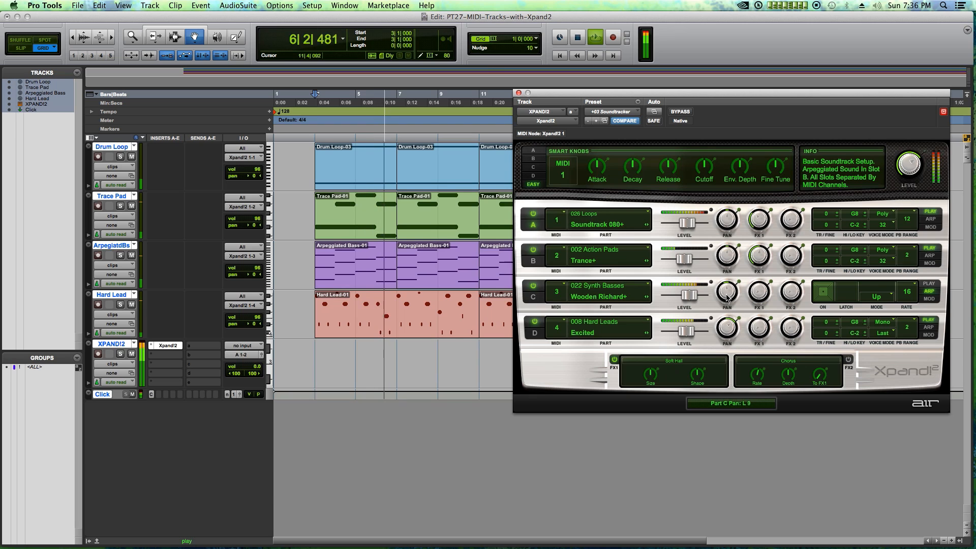
{"action": "left_click_drag", "start_coordinate": [727, 259], "coordinate": [728, 281]}
{"action": "left_click_drag", "start_coordinate": [687, 223], "coordinate": [691, 224]}
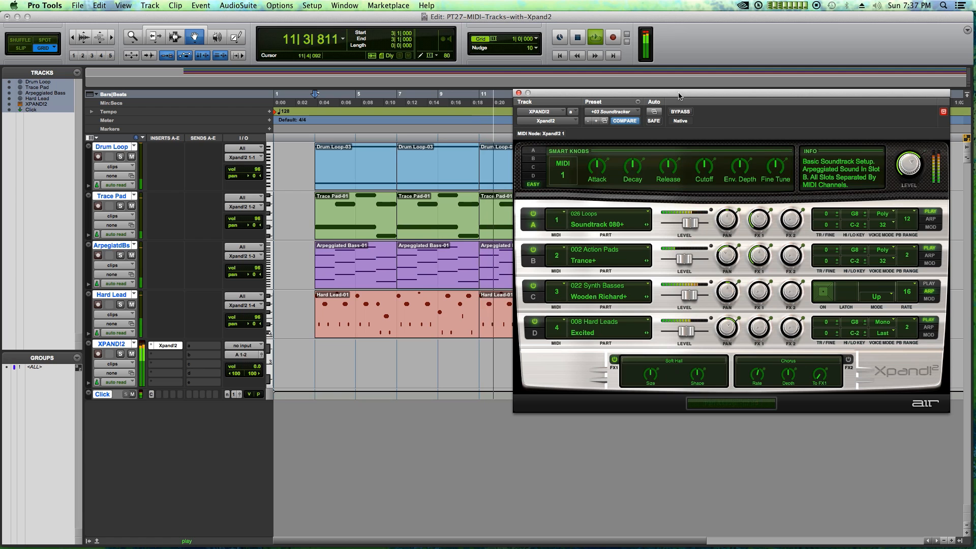
Step: Select bars 3 to 19 as the playback range and play the Hard Lead and XPAND!2 tracks soloed
{"action": "left_click_drag", "start_coordinate": [679, 97], "coordinate": [540, 166]}
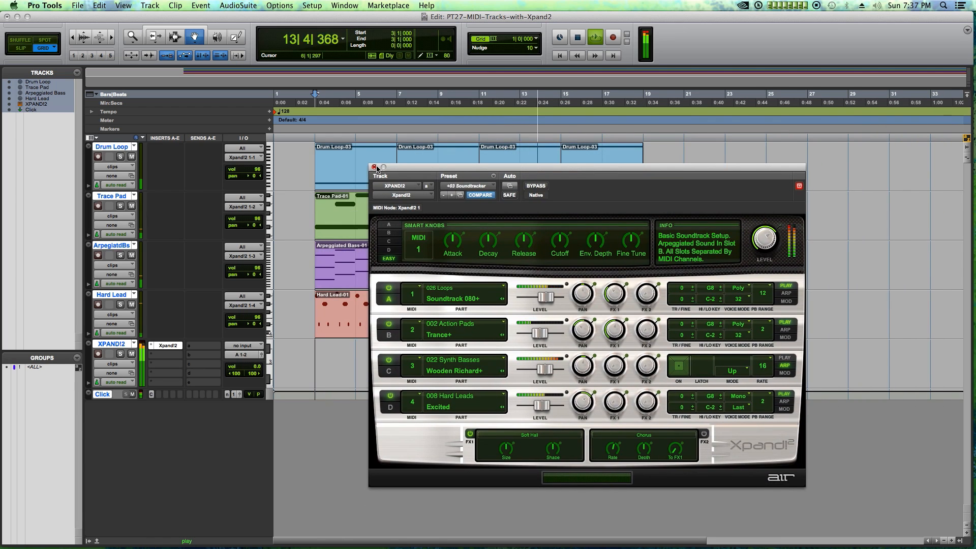
{"action": "key", "text": "space"}
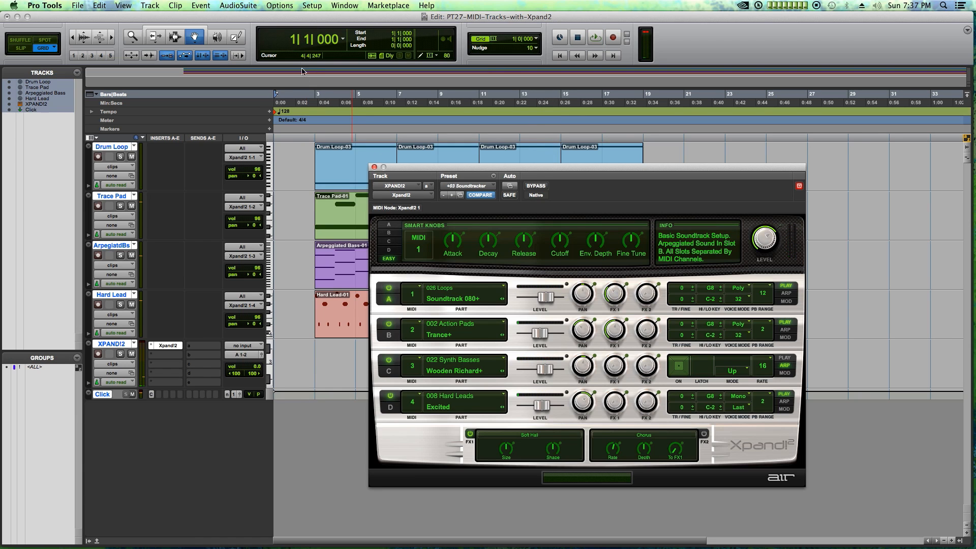
{"action": "left_click_drag", "start_coordinate": [315, 109], "coordinate": [639, 137]}
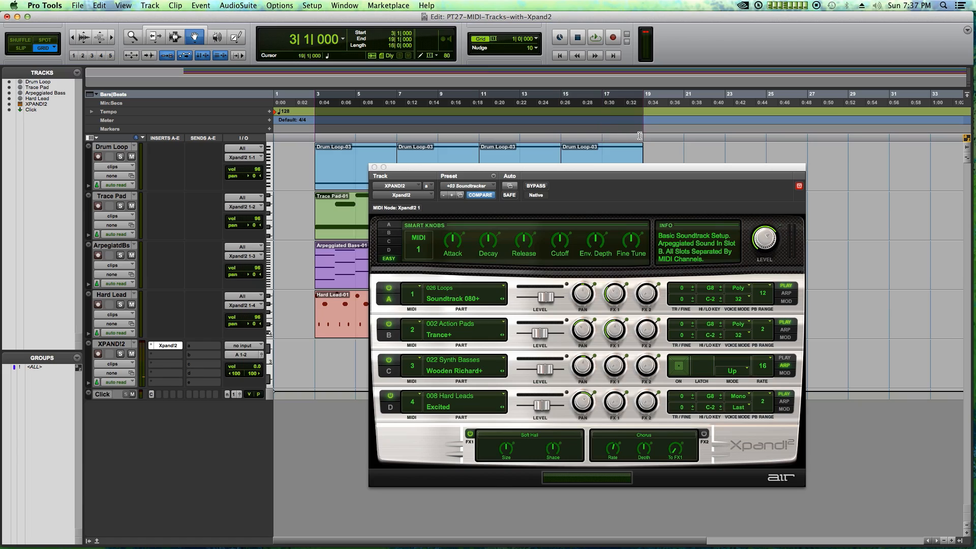
{"action": "left_click_drag", "start_coordinate": [569, 165], "coordinate": [547, 92]}
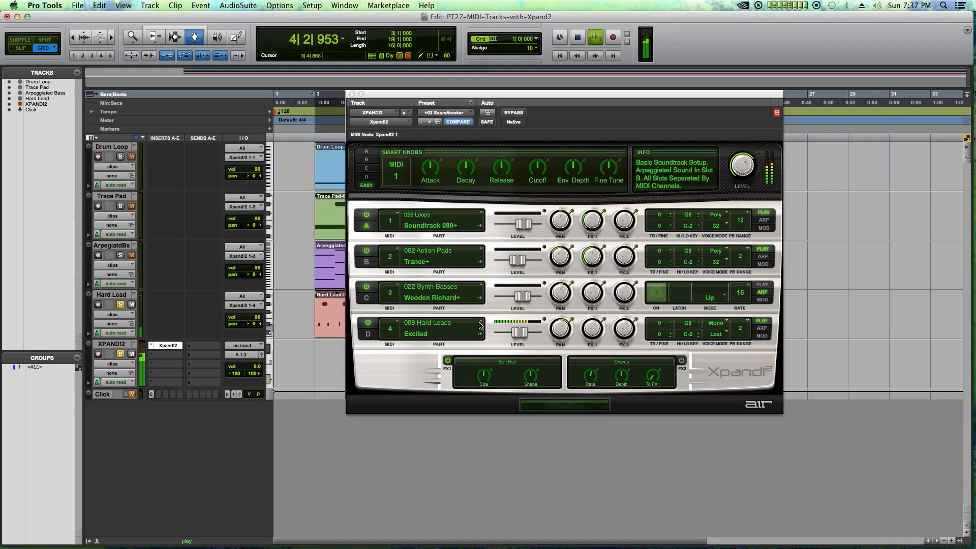
{"action": "key", "text": "space"}
Step: Try the Hard Leads patch Dirt Monster+ on Xpand!2 part D and play the soloed lead
{"action": "left_click", "coordinate": [481, 323]}
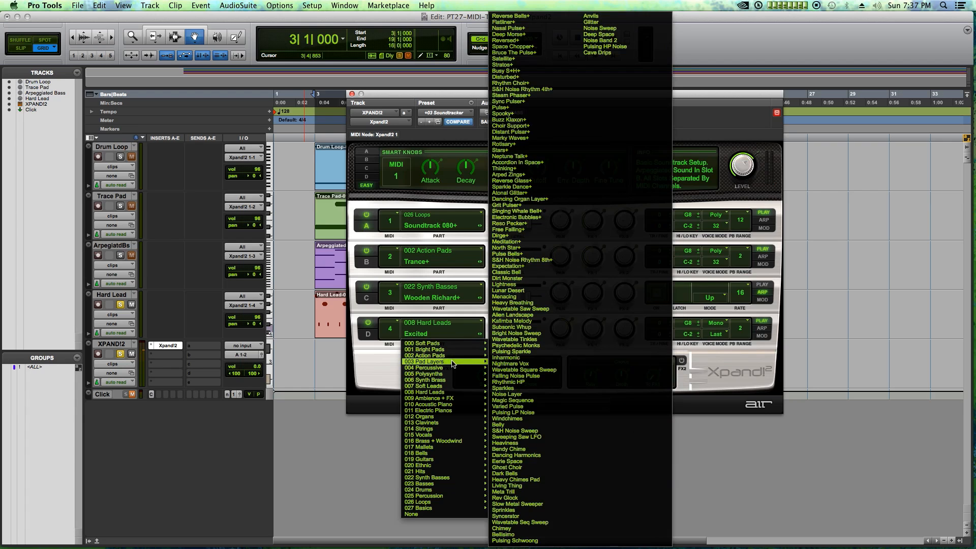
{"action": "mouse_move", "coordinate": [448, 393]}
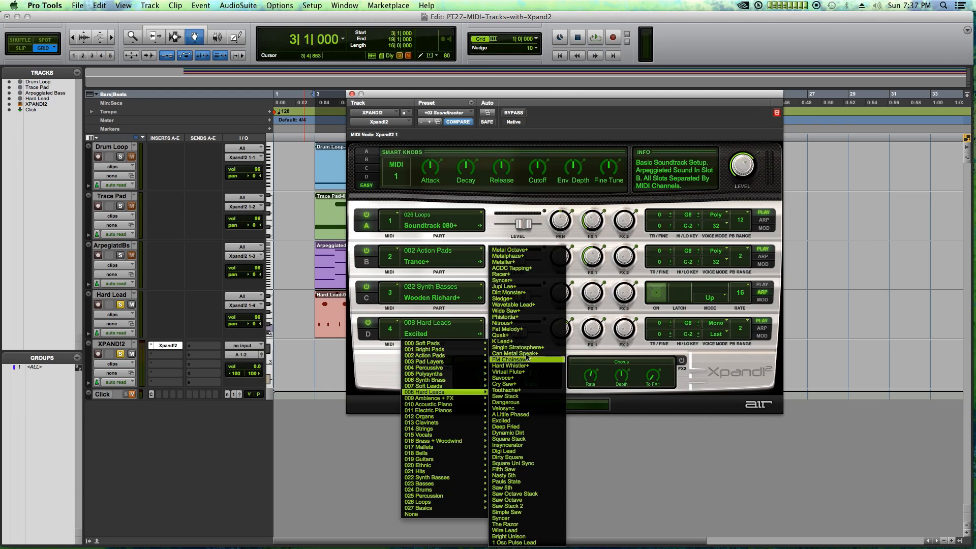
{"action": "left_click", "coordinate": [522, 292]}
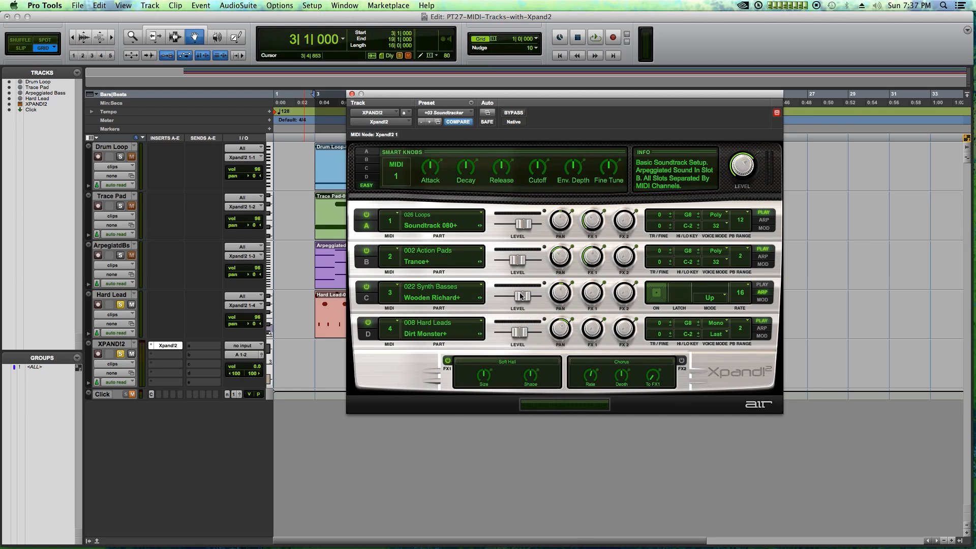
{"action": "key", "text": "space"}
Step: Load the Hard Leads patch Virtual Flute+ into Xpand!2 part D and audition it from bar 3
{"action": "left_click", "coordinate": [481, 324]}
{"action": "mouse_move", "coordinate": [451, 394]}
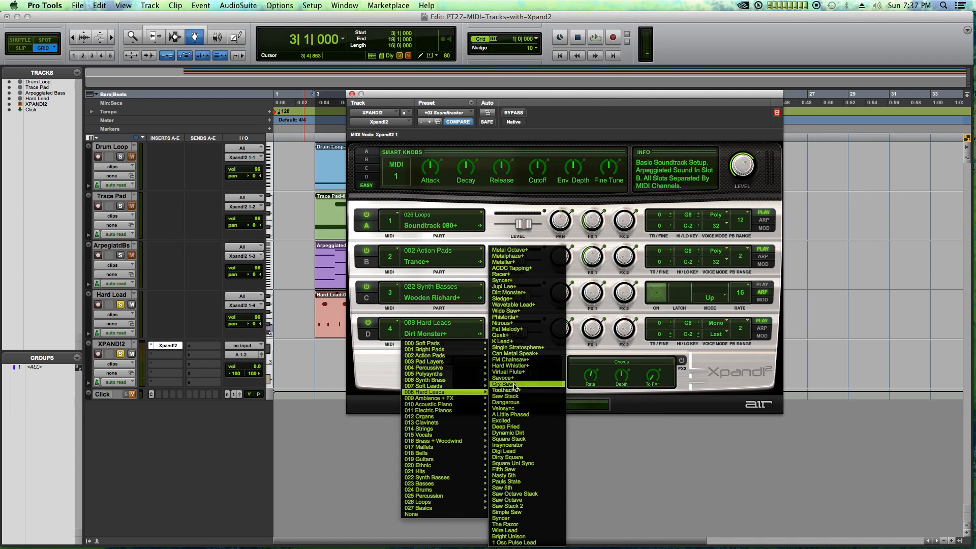
{"action": "left_click", "coordinate": [515, 371]}
{"action": "key", "text": "space"}
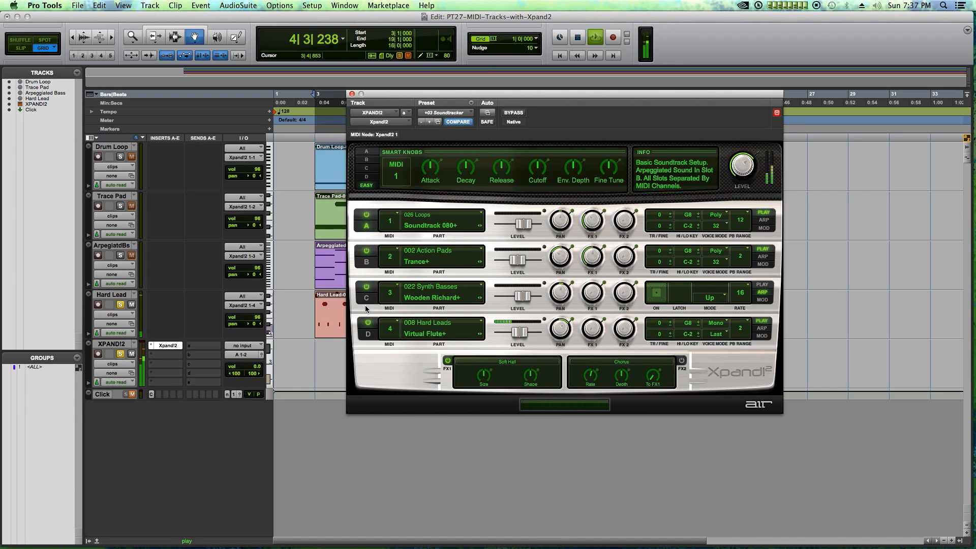
{"action": "key", "text": "space"}
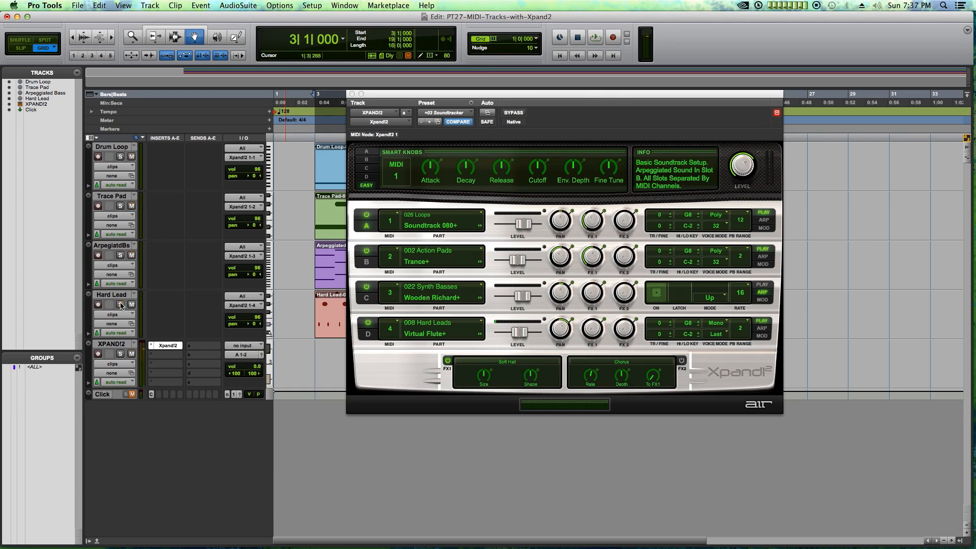
Step: Play the arpeggiated bass soloed and change Xpand!2 part C to the Synth Basses patch MKS Uni Bass 2
{"action": "key", "text": "space"}
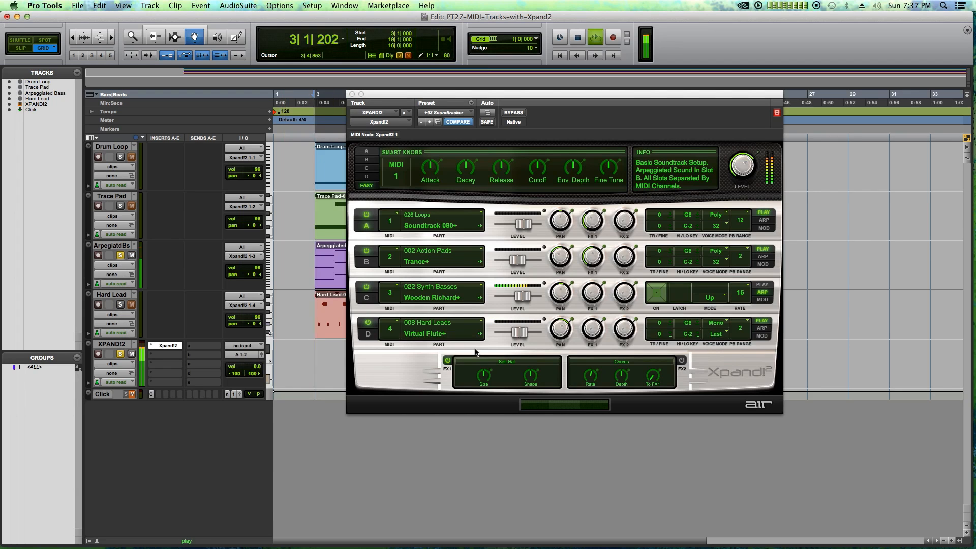
{"action": "left_click", "coordinate": [481, 289]}
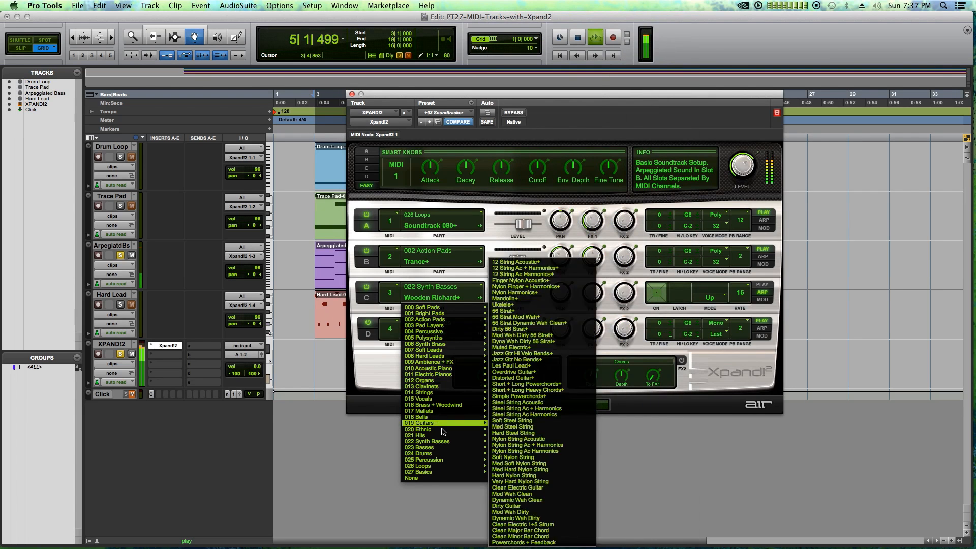
{"action": "mouse_move", "coordinate": [441, 443]}
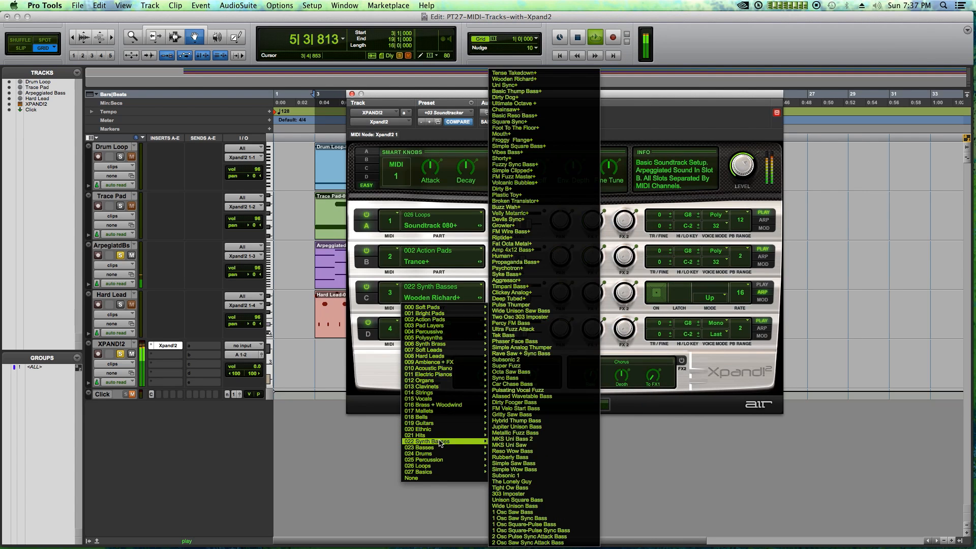
{"action": "left_click", "coordinate": [524, 439]}
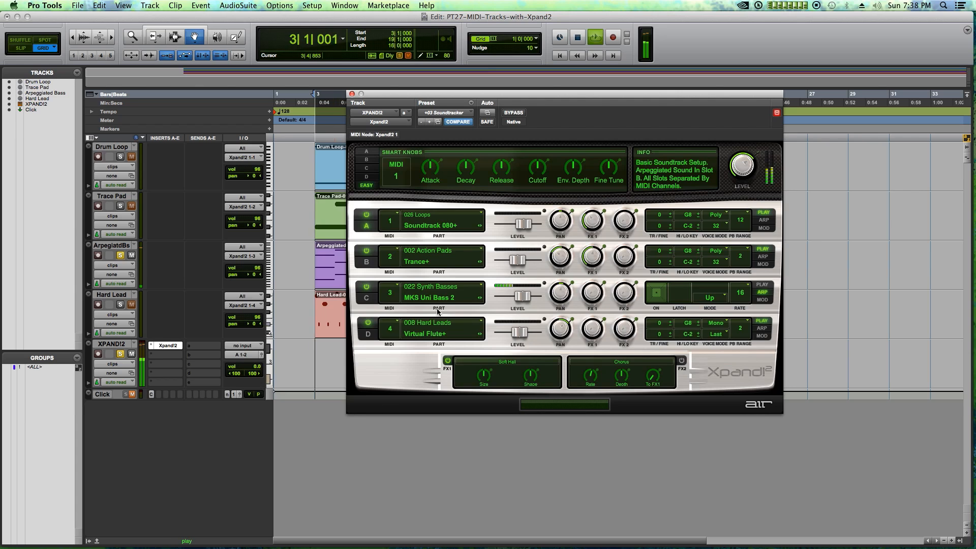
{"action": "mouse_move", "coordinate": [526, 297]}
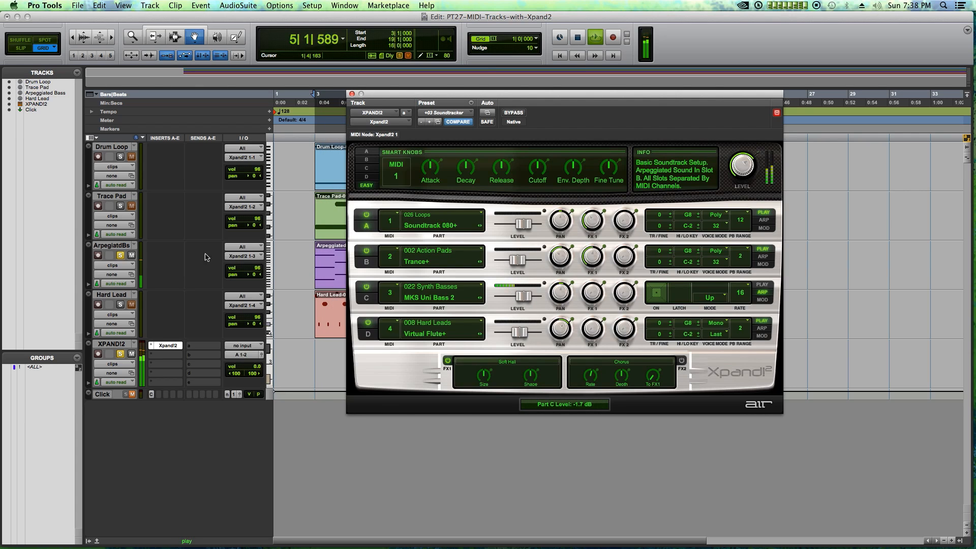
{"action": "key", "text": "space"}
Step: Solo the Trace Pad track, change Xpand!2 part B to the Action Pads patch Poly Riddmic+, audition it and unsolo the track
{"action": "left_click", "coordinate": [120, 206]}
{"action": "key", "text": "space"}
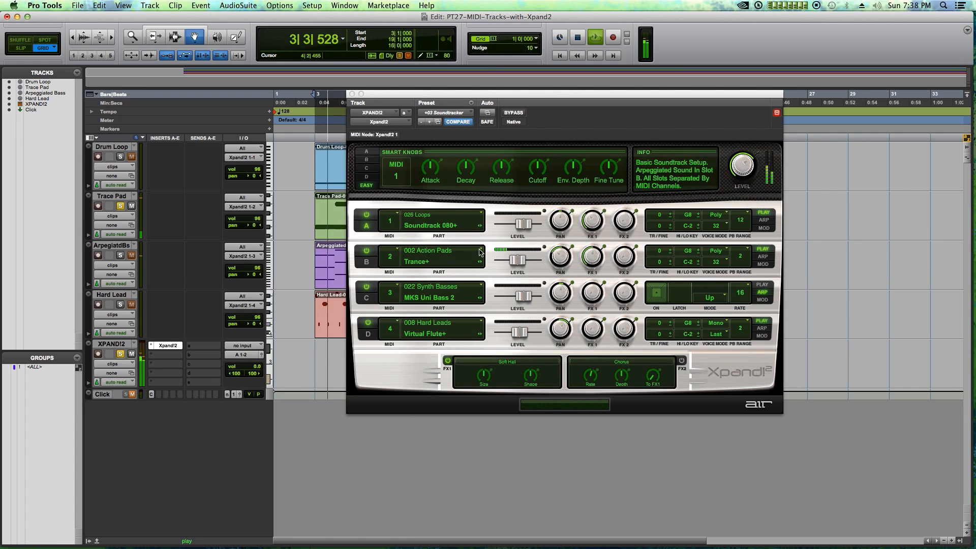
{"action": "left_click", "coordinate": [464, 263]}
{"action": "mouse_move", "coordinate": [463, 279]}
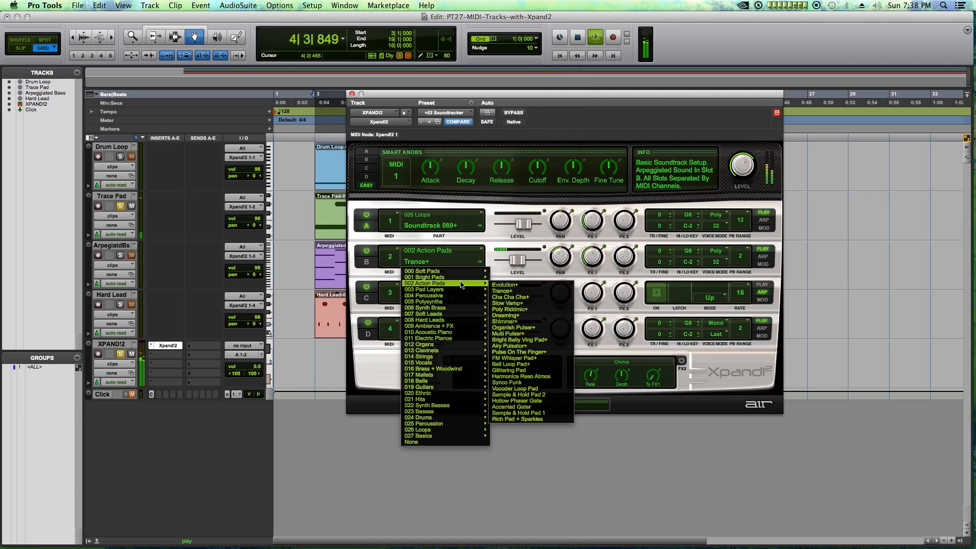
{"action": "left_click", "coordinate": [495, 285]}
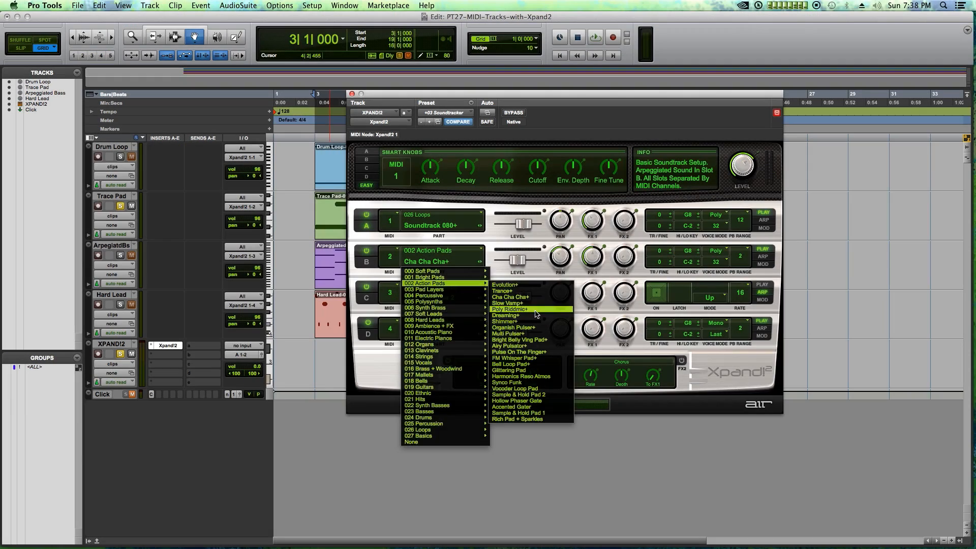
{"action": "left_click", "coordinate": [535, 312]}
{"action": "key", "text": "space"}
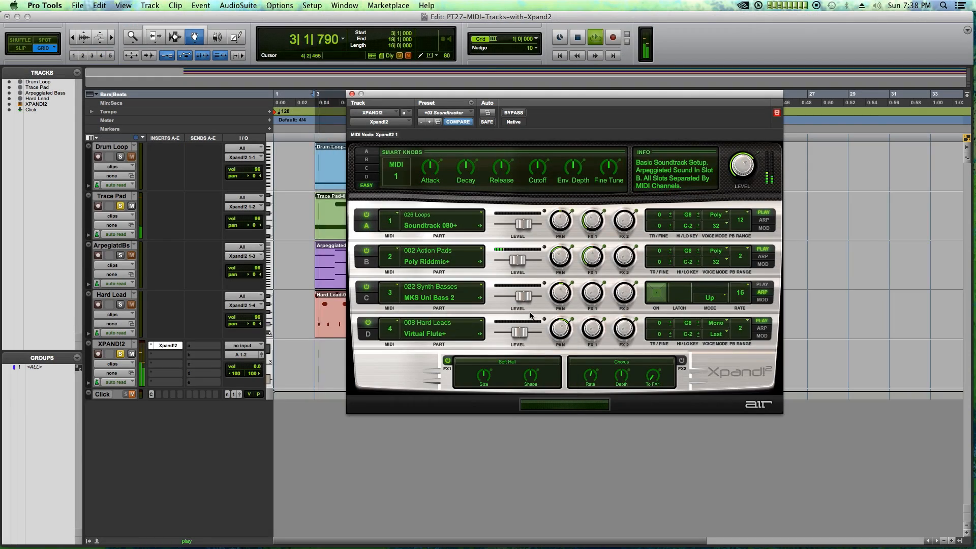
{"action": "left_click", "coordinate": [121, 206]}
{"action": "key", "text": "space"}
Step: Solo the Drum Loop track, load the loop Hip Hop 089+ into Xpand!2 part A, audition it and unsolo the track
{"action": "left_click", "coordinate": [120, 157]}
{"action": "left_click", "coordinate": [481, 216]}
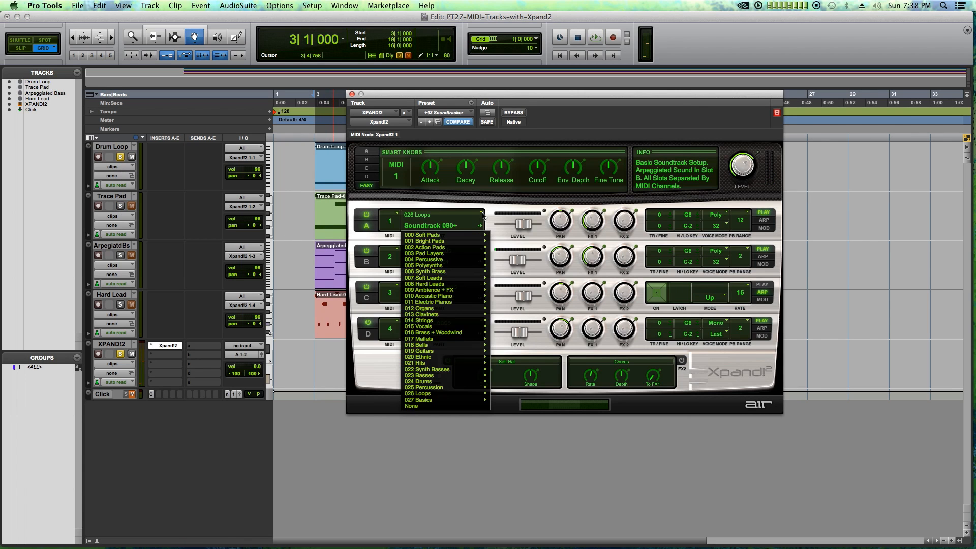
{"action": "mouse_move", "coordinate": [427, 394]}
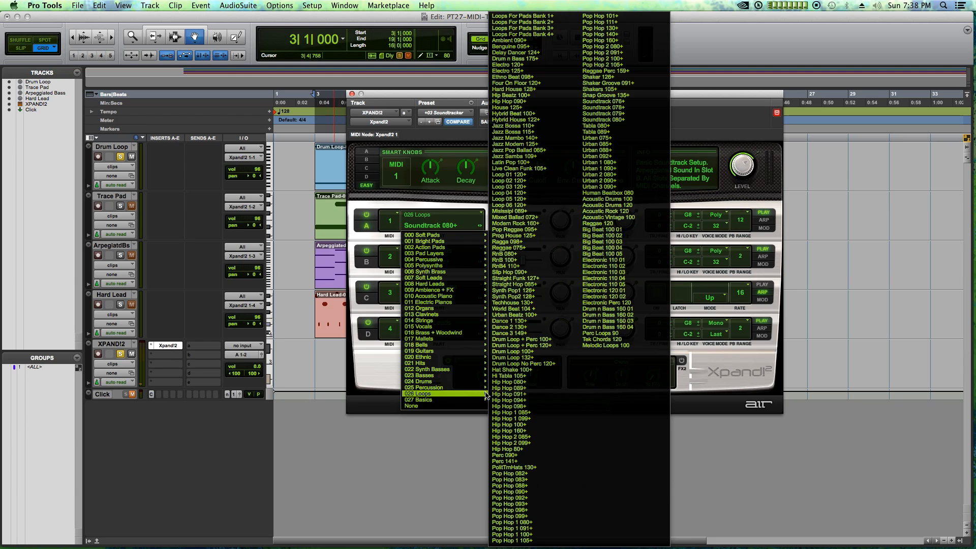
{"action": "left_click", "coordinate": [507, 389]}
{"action": "key", "text": "space"}
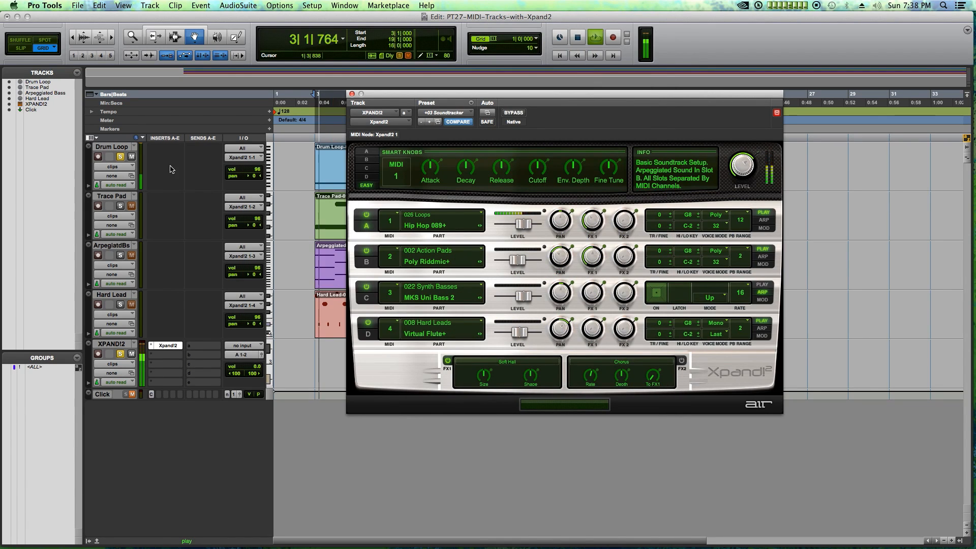
{"action": "key", "text": "space"}
{"action": "left_click", "coordinate": [120, 157]}
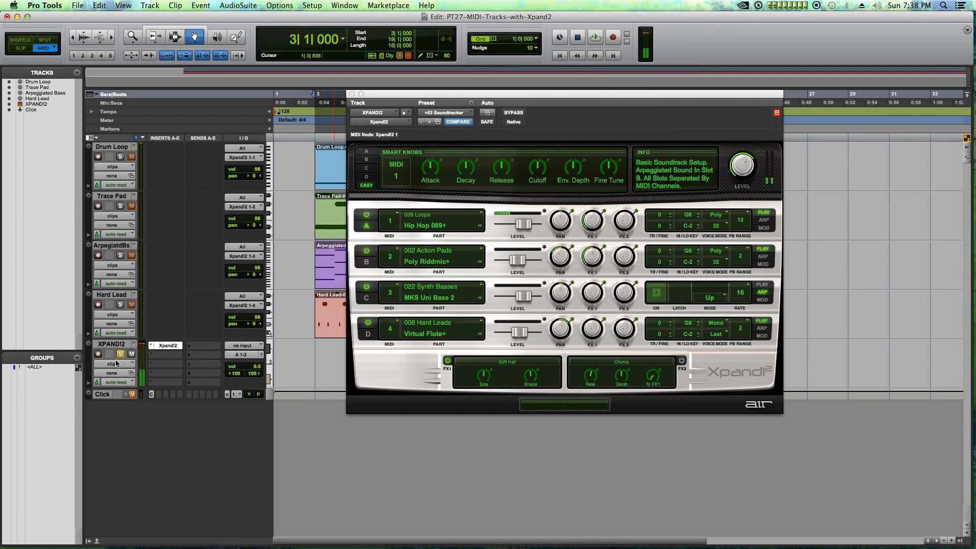
Step: Play the full unsoloed arrangement from bar 3, with the Xpand!2 window moved clear of the clips, and stop playback
{"action": "key", "text": "space"}
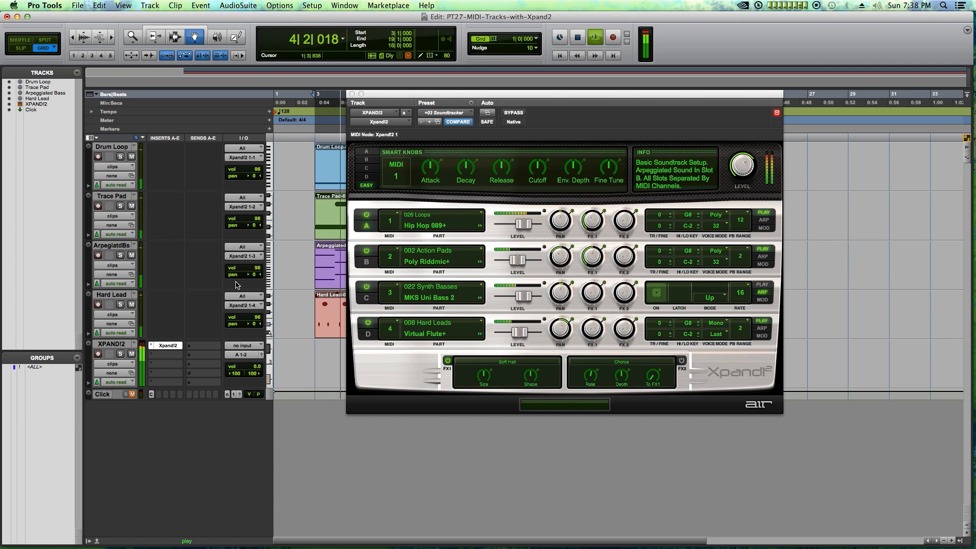
{"action": "left_click_drag", "start_coordinate": [387, 97], "coordinate": [610, 101]}
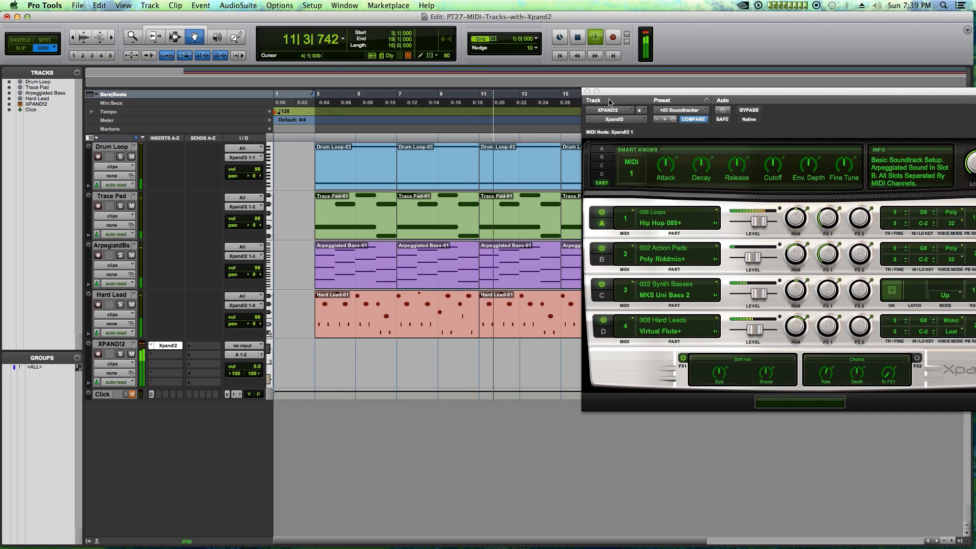
{"action": "key", "text": "space"}
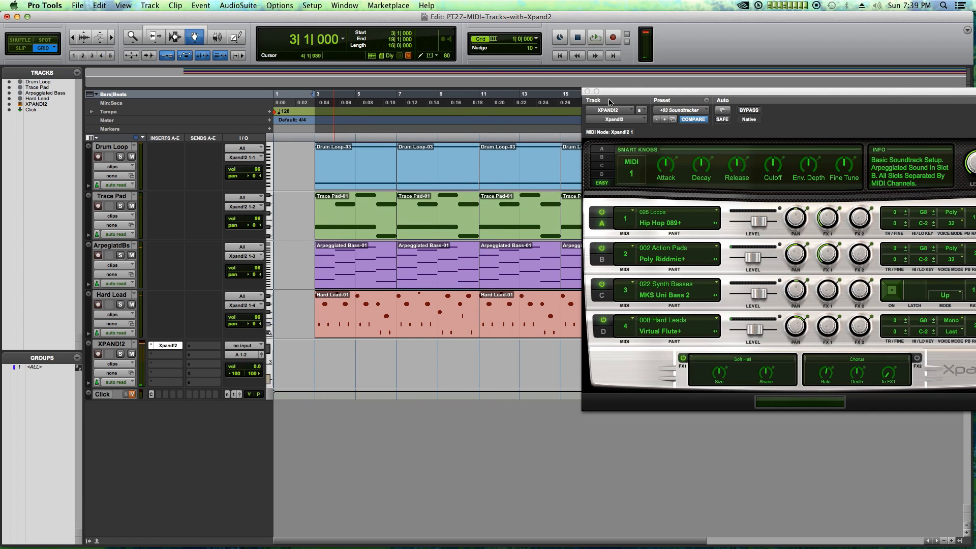